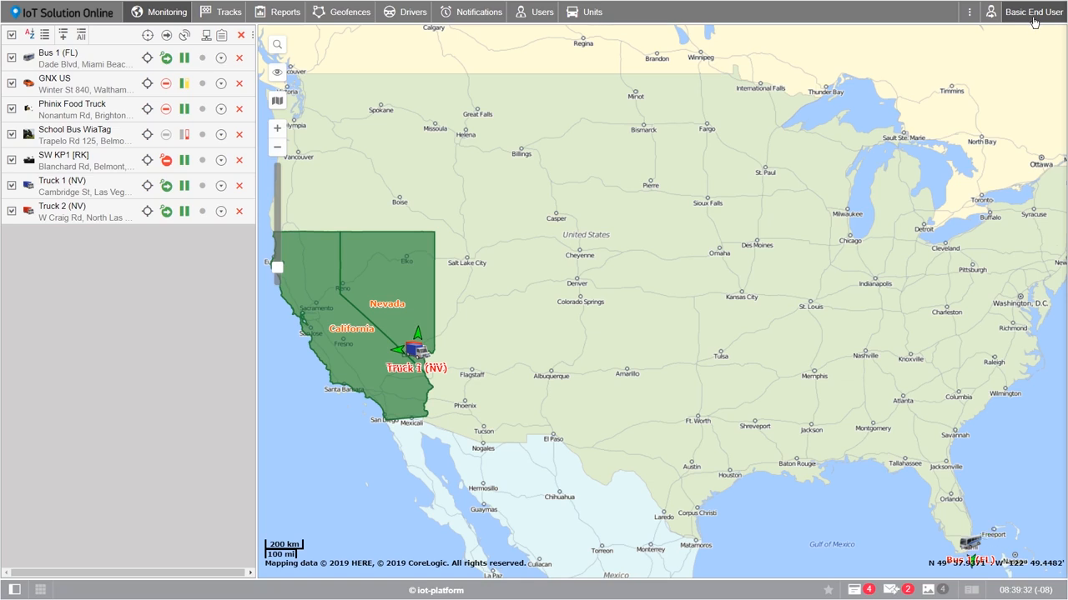
Hide, then restore, the Notifications, Users and Units modules in the top bar
{"action": "left_click", "coordinate": [1034, 21]}
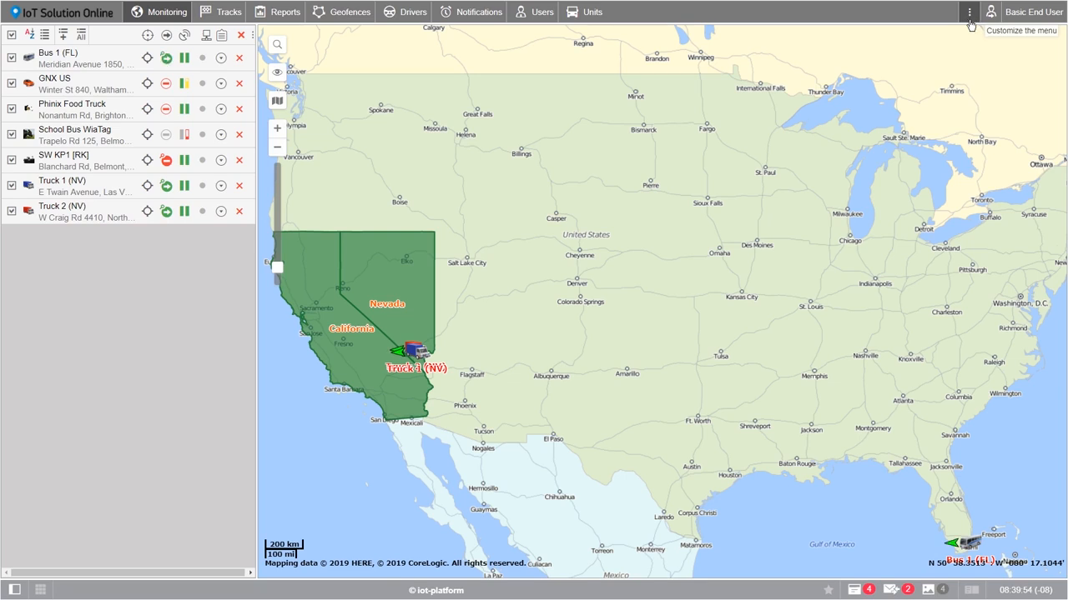
{"action": "left_click", "coordinate": [970, 13]}
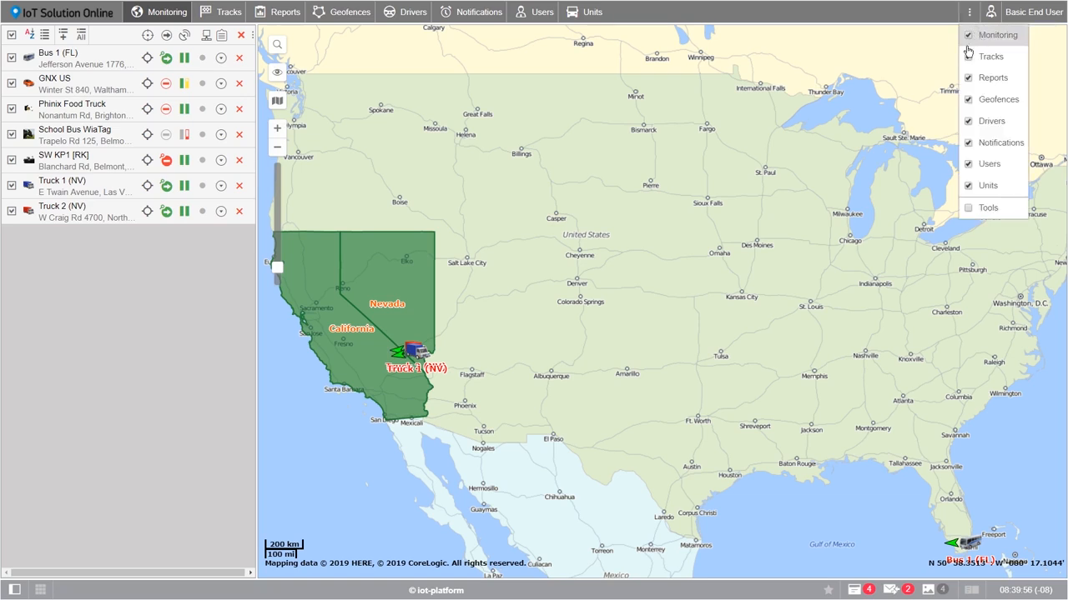
{"action": "left_click", "coordinate": [968, 144]}
{"action": "left_click", "coordinate": [969, 167]}
{"action": "left_click", "coordinate": [969, 186]}
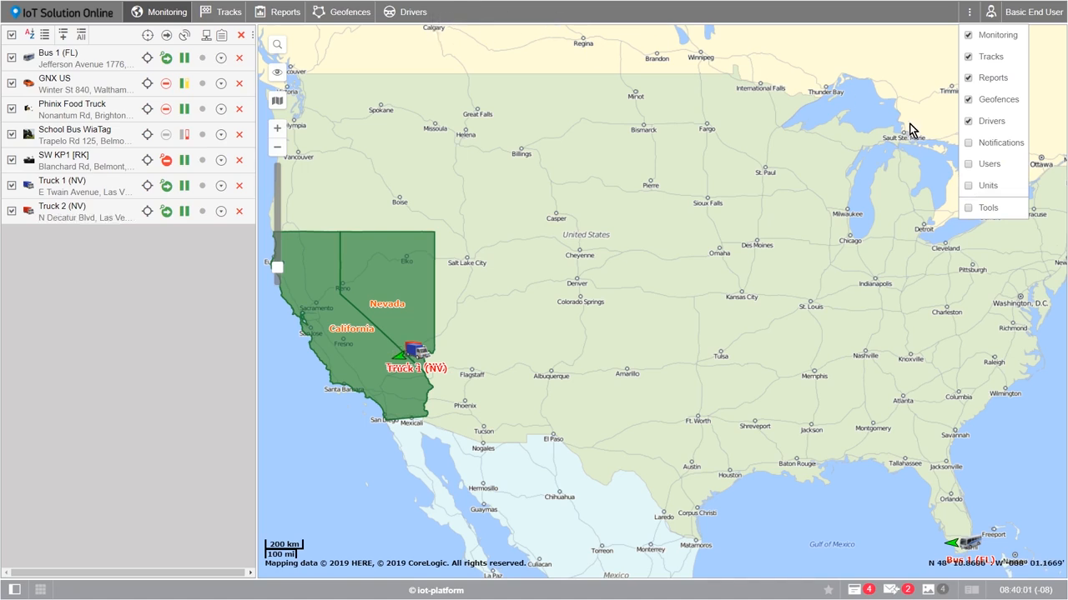
{"action": "left_click", "coordinate": [969, 143]}
{"action": "left_click", "coordinate": [968, 164]}
{"action": "left_click", "coordinate": [968, 186]}
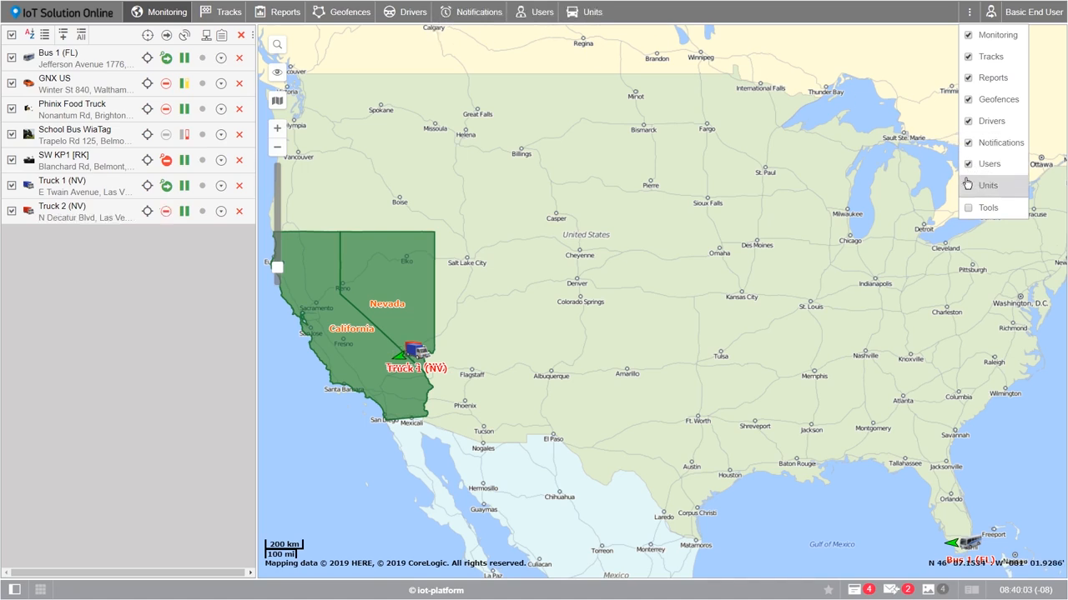
{"action": "left_click", "coordinate": [705, 18]}
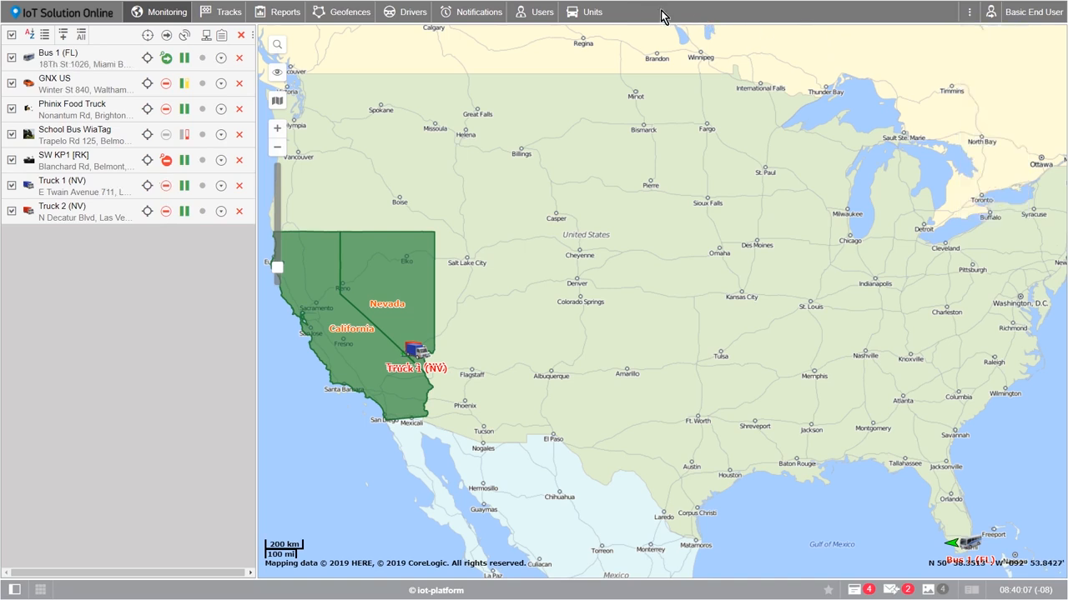
Browse the Units, Users, Notifications, Drivers, Geofences and Tracks pages, then return to Monitoring
{"action": "left_click", "coordinate": [585, 16]}
{"action": "left_click", "coordinate": [521, 14]}
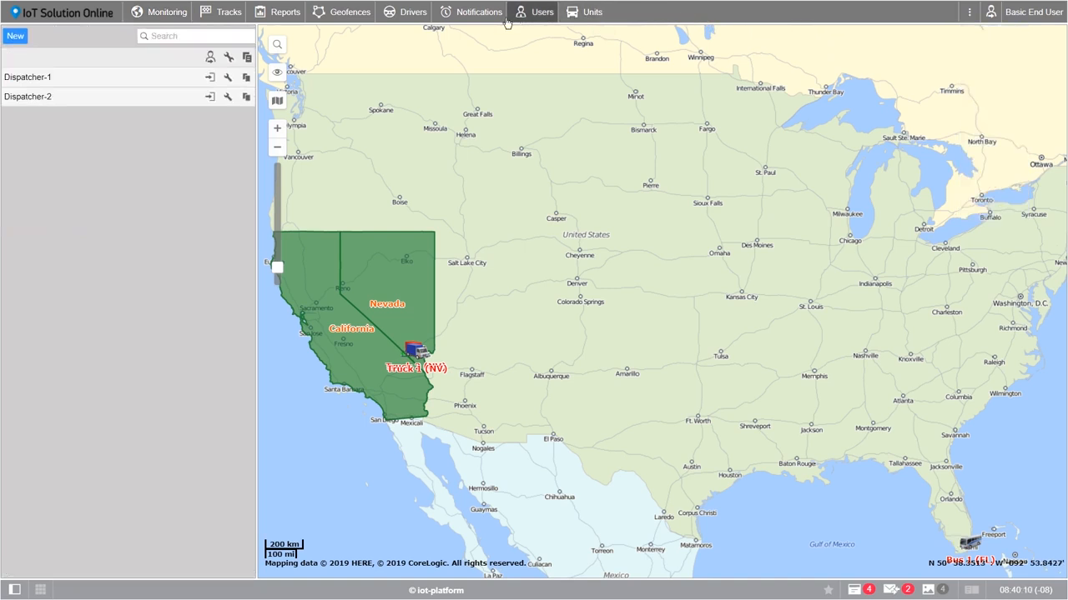
{"action": "left_click", "coordinate": [472, 18]}
{"action": "left_click", "coordinate": [409, 13]}
{"action": "left_click", "coordinate": [333, 14]}
{"action": "left_click", "coordinate": [229, 15]}
{"action": "left_click", "coordinate": [152, 18]}
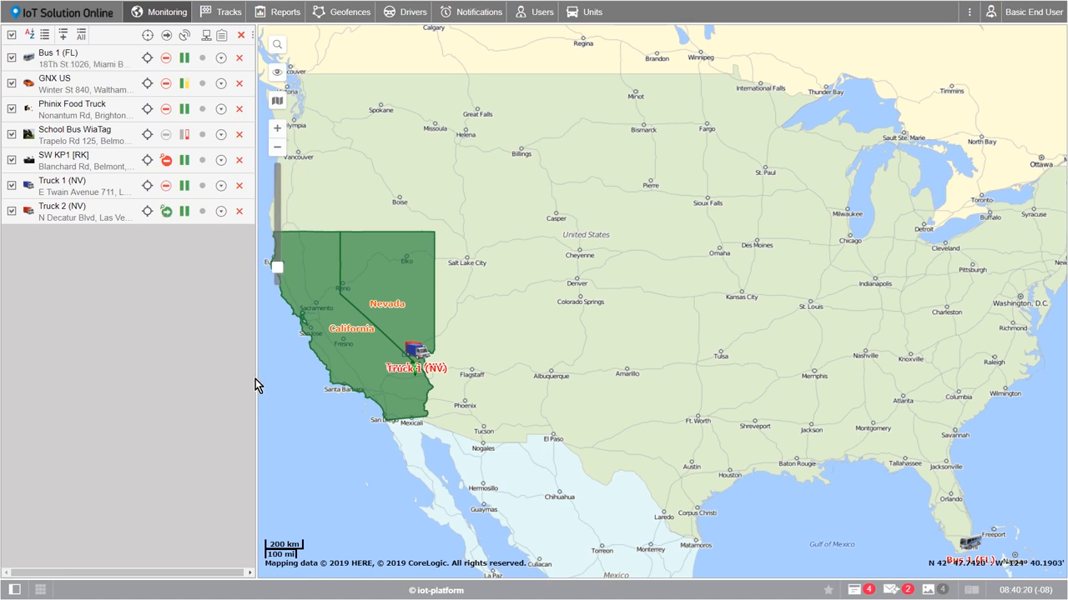
Search the notifications list for 'Sam', then go back to Monitoring
{"action": "left_click", "coordinate": [466, 18]}
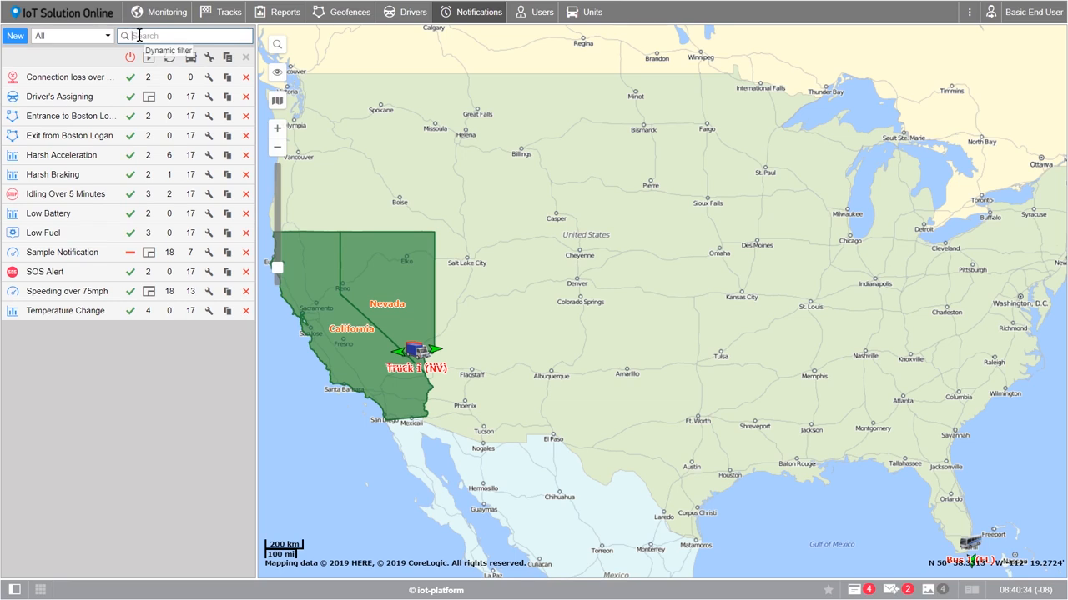
{"action": "type", "text": "Sam"}
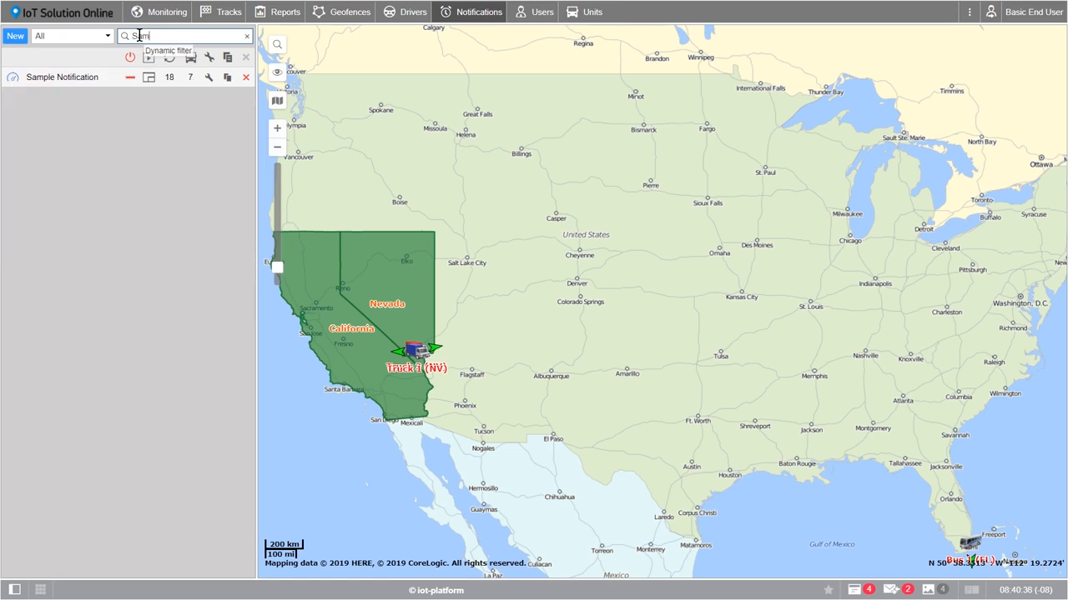
{"action": "mouse_move", "coordinate": [95, 78]}
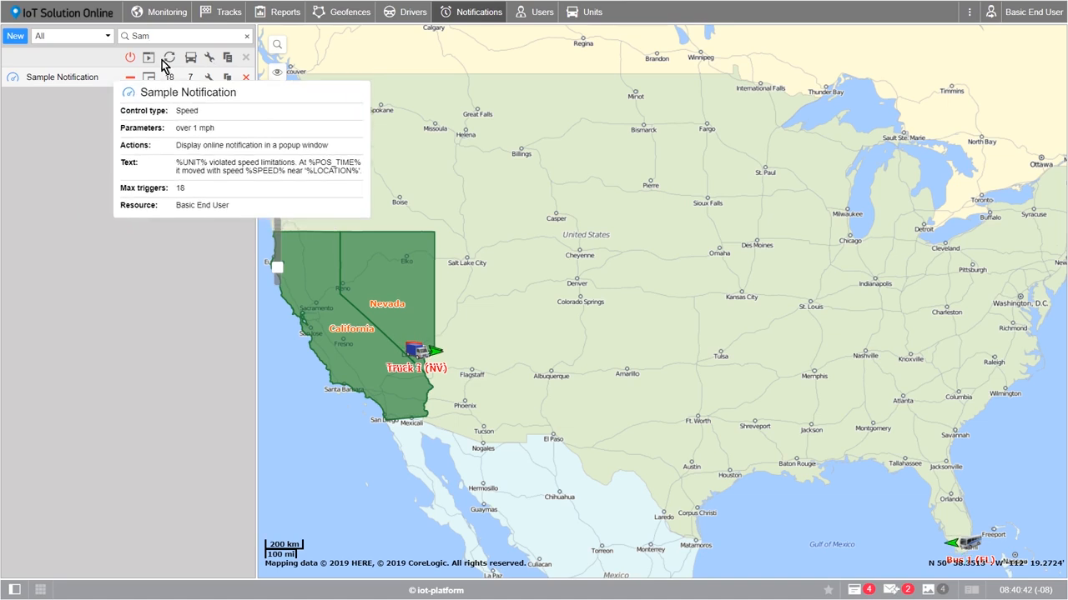
{"action": "left_click", "coordinate": [169, 12]}
Collapse the unit list panel, nudge the map, and bring the panel back
{"action": "left_click_drag", "start_coordinate": [257, 191], "coordinate": [3, 180]}
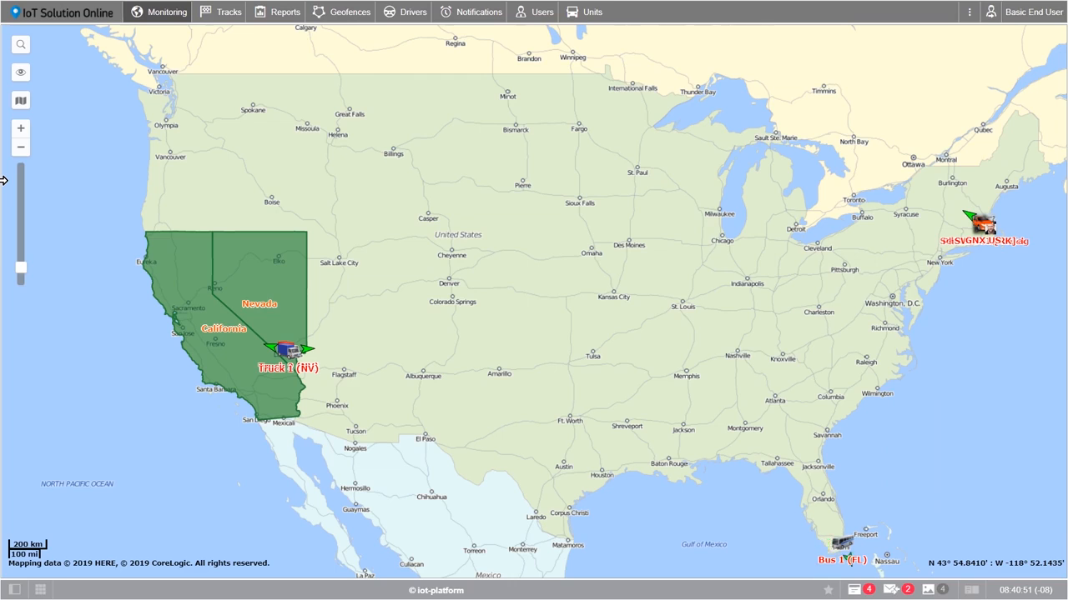
{"action": "mouse_move", "coordinate": [512, 256]}
{"action": "left_mouse_down"}
{"action": "mouse_move", "coordinate": [481, 259]}
{"action": "mouse_move", "coordinate": [505, 273]}
{"action": "left_mouse_up"}
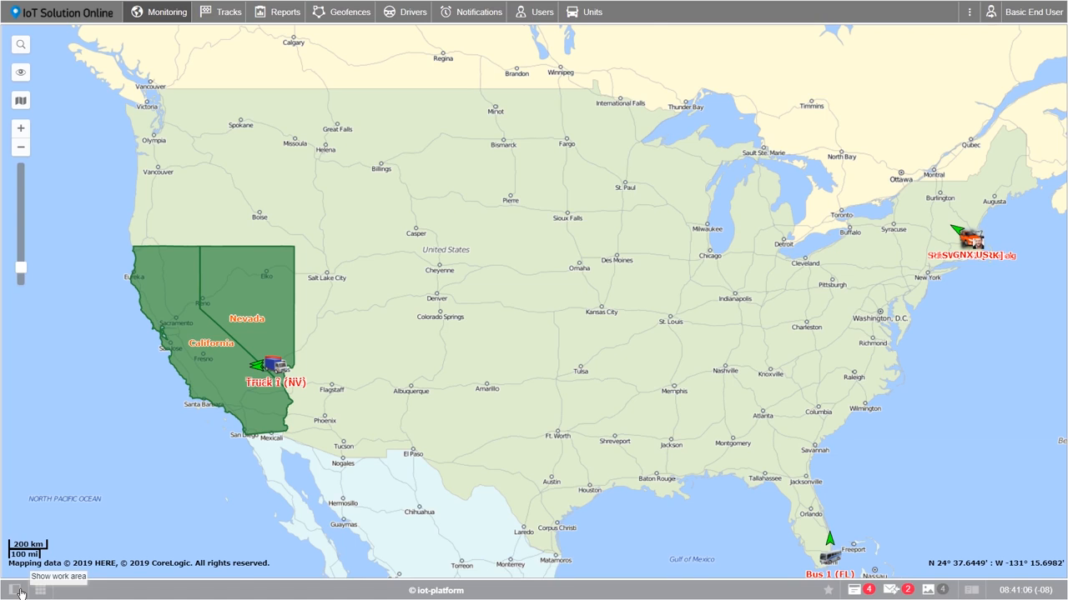
{"action": "left_click", "coordinate": [18, 591]}
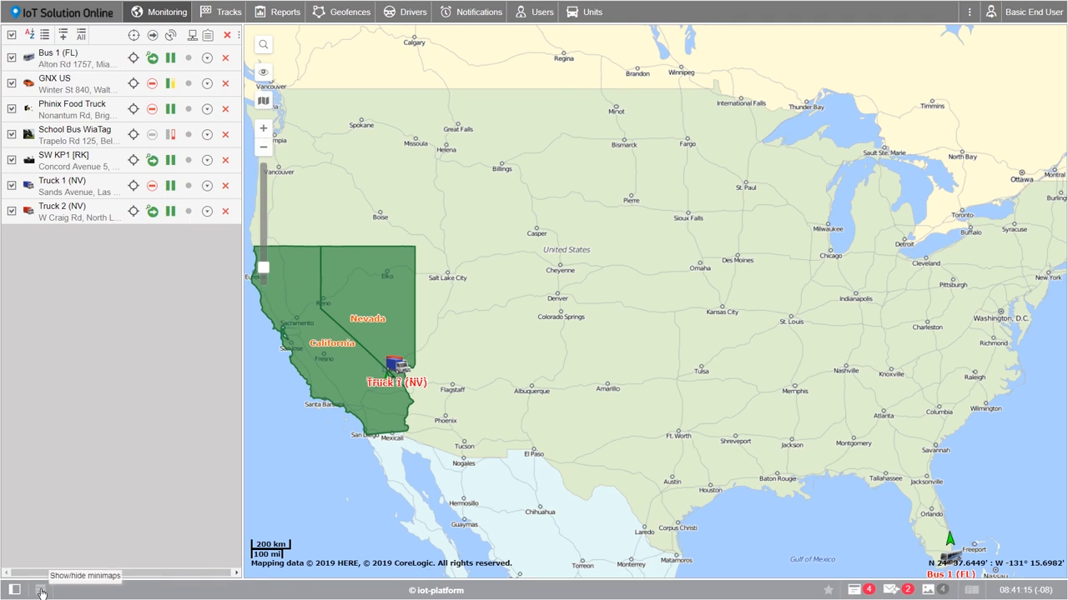
Toggle the Truck 1 and Truck 2 minimaps on and off, leaving them hidden
{"action": "left_click", "coordinate": [40, 591]}
{"action": "left_click", "coordinate": [40, 592]}
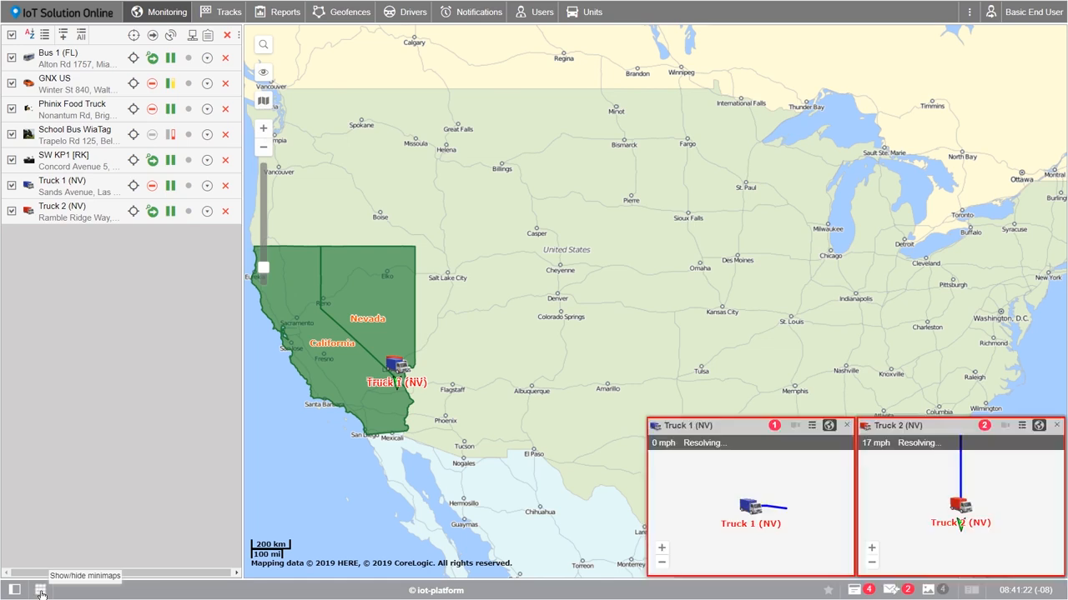
{"action": "left_click", "coordinate": [40, 592]}
{"action": "left_click", "coordinate": [40, 591]}
{"action": "left_click", "coordinate": [40, 591]}
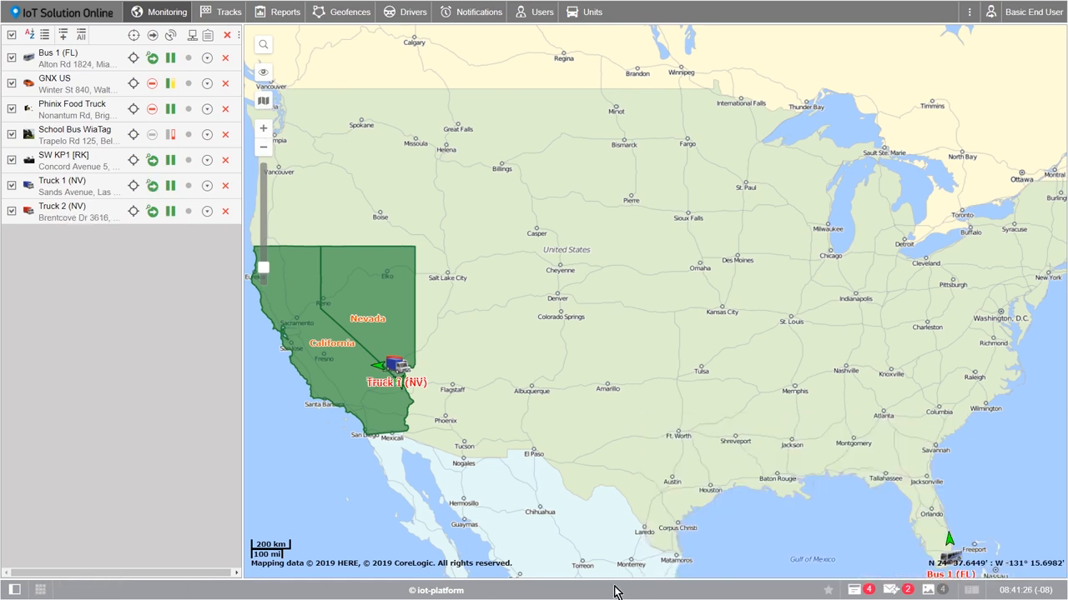
Check the What's New, online notifications, driver chat and unit photo panels, closing each
{"action": "left_click", "coordinate": [828, 592]}
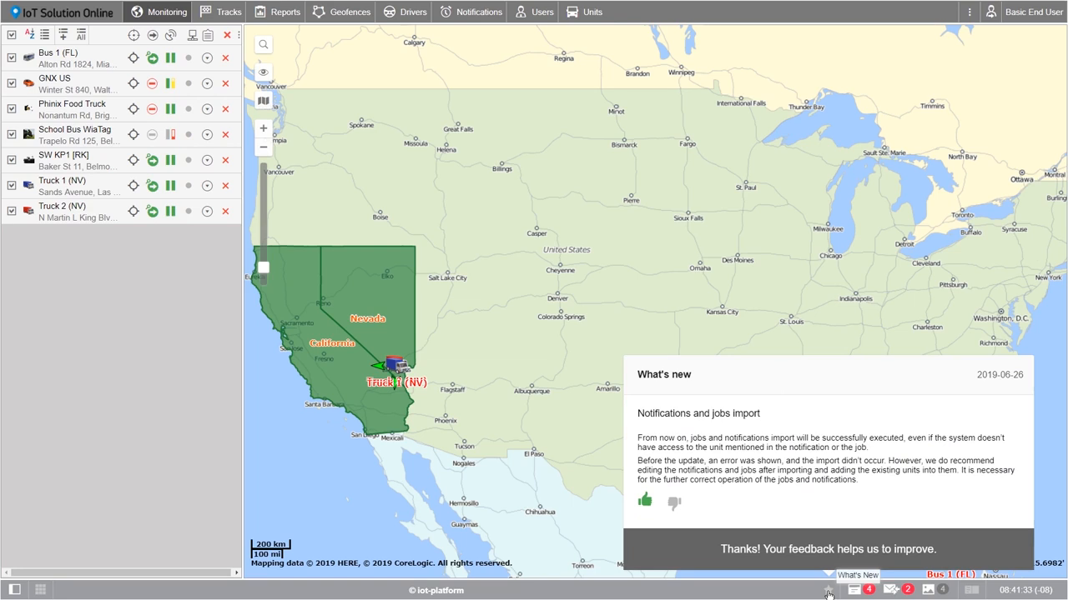
{"action": "left_click", "coordinate": [828, 592]}
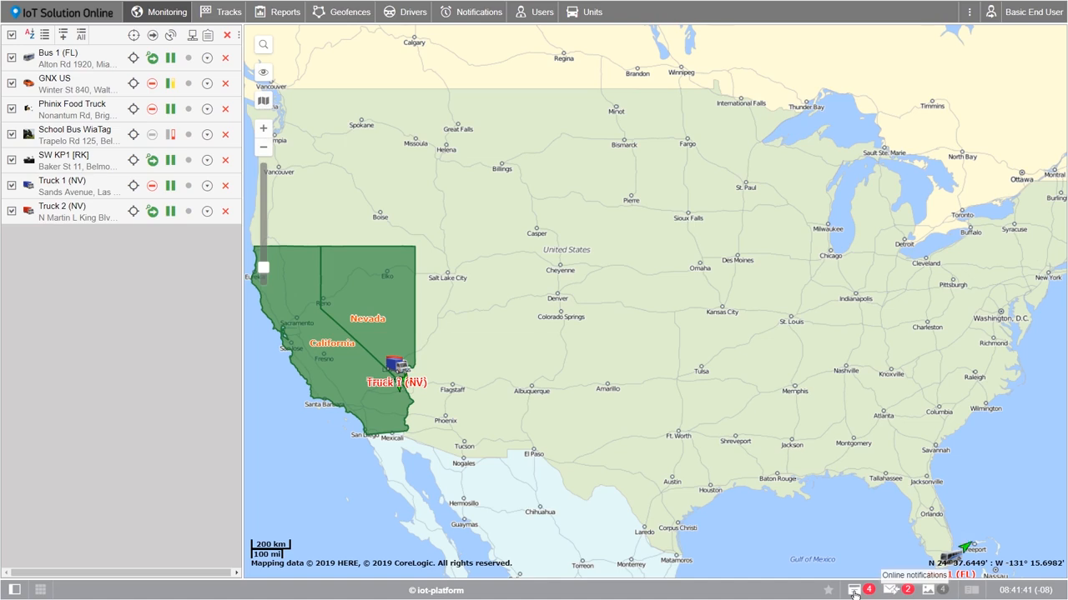
{"action": "left_click", "coordinate": [854, 592]}
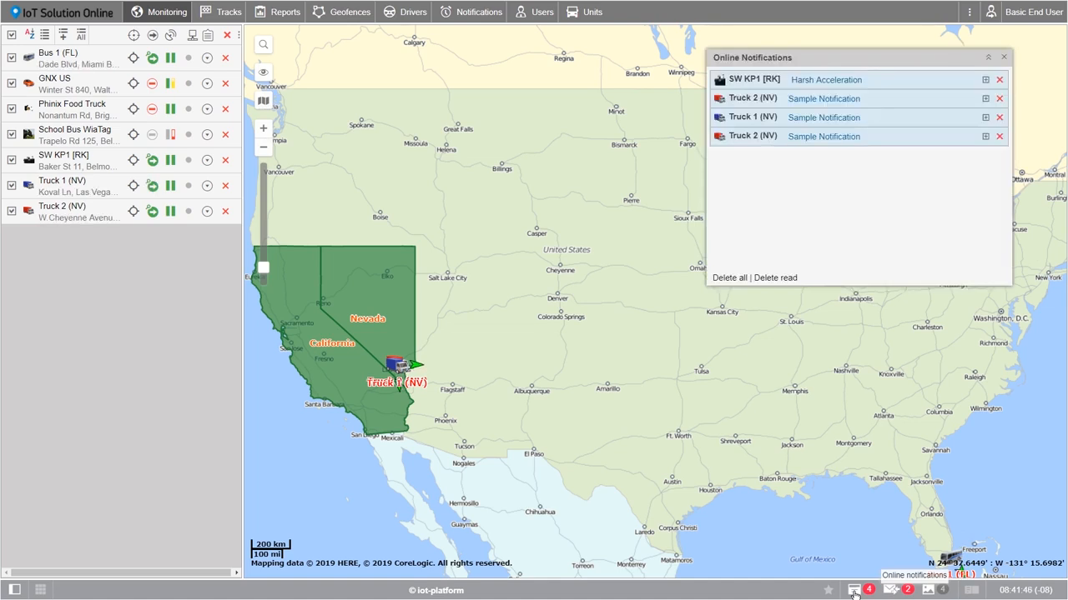
{"action": "left_click", "coordinate": [854, 592]}
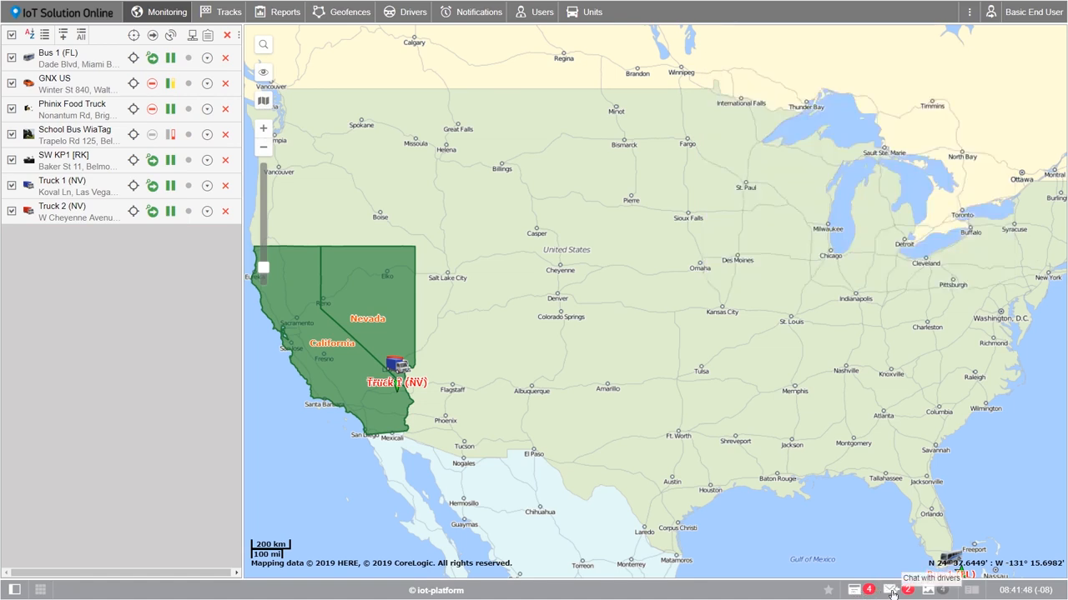
{"action": "left_click", "coordinate": [891, 593]}
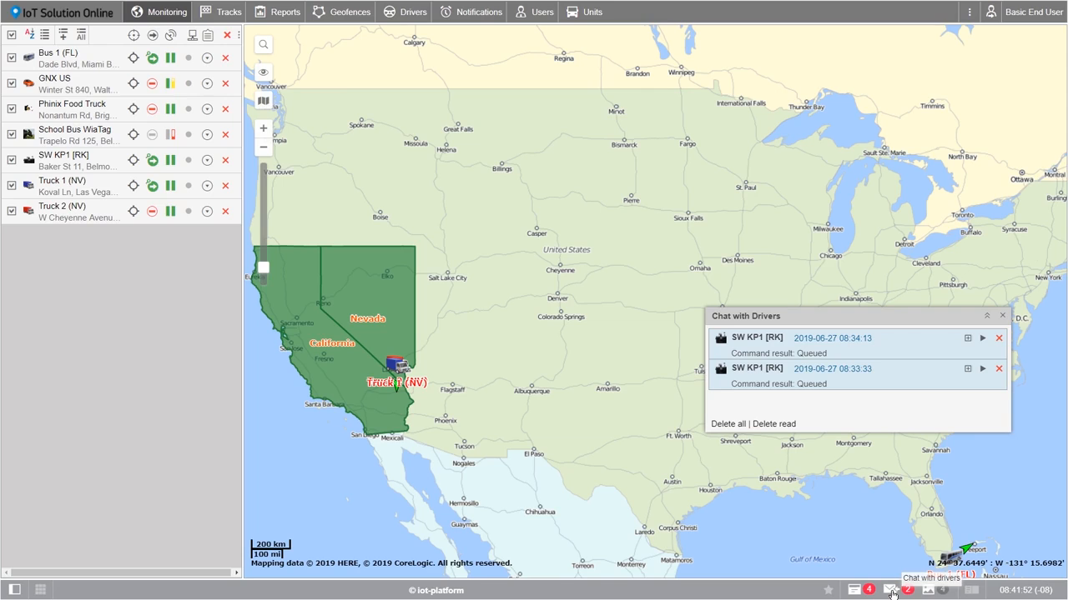
{"action": "left_click", "coordinate": [891, 593]}
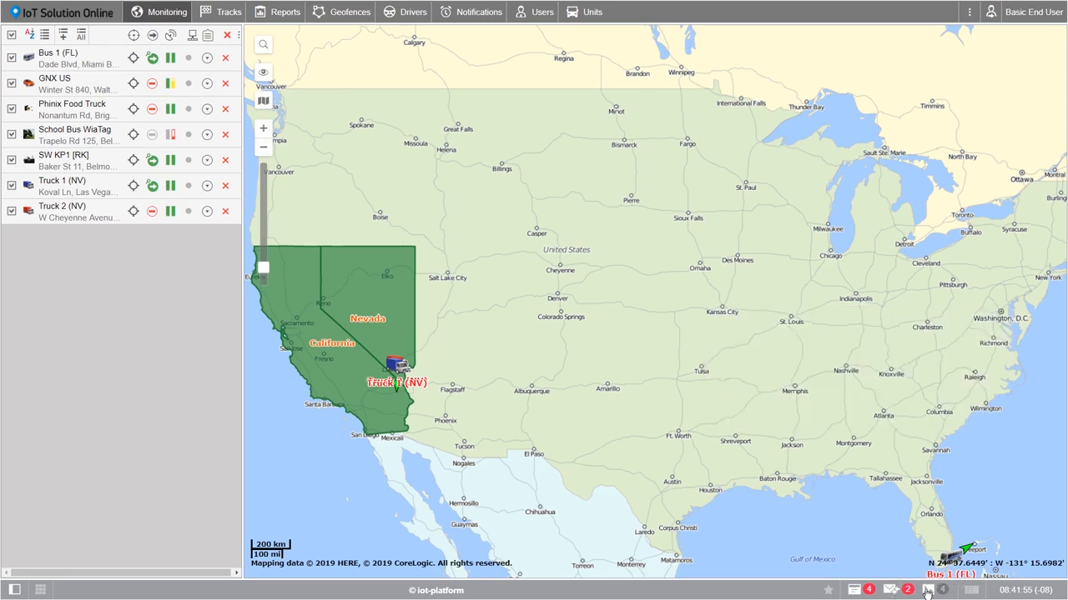
{"action": "left_click", "coordinate": [928, 592]}
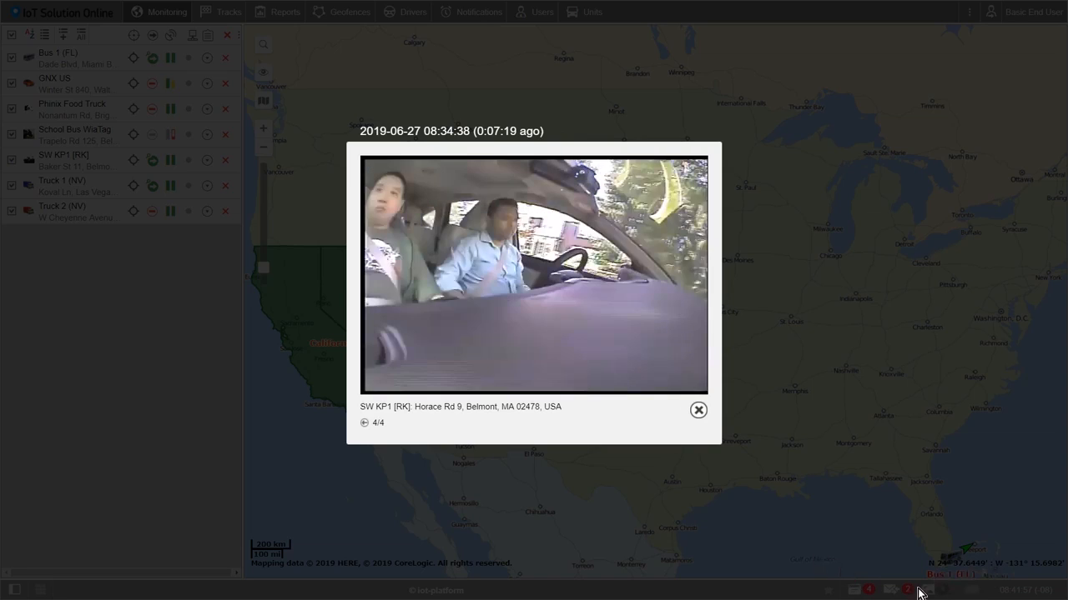
{"action": "left_click", "coordinate": [698, 411]}
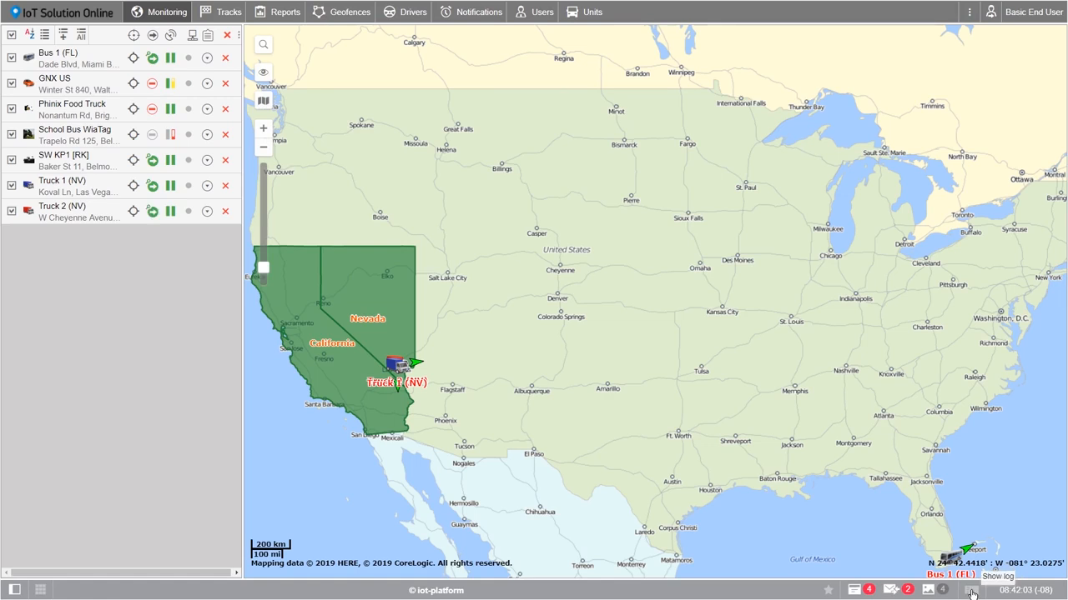
{"action": "left_click", "coordinate": [971, 590]}
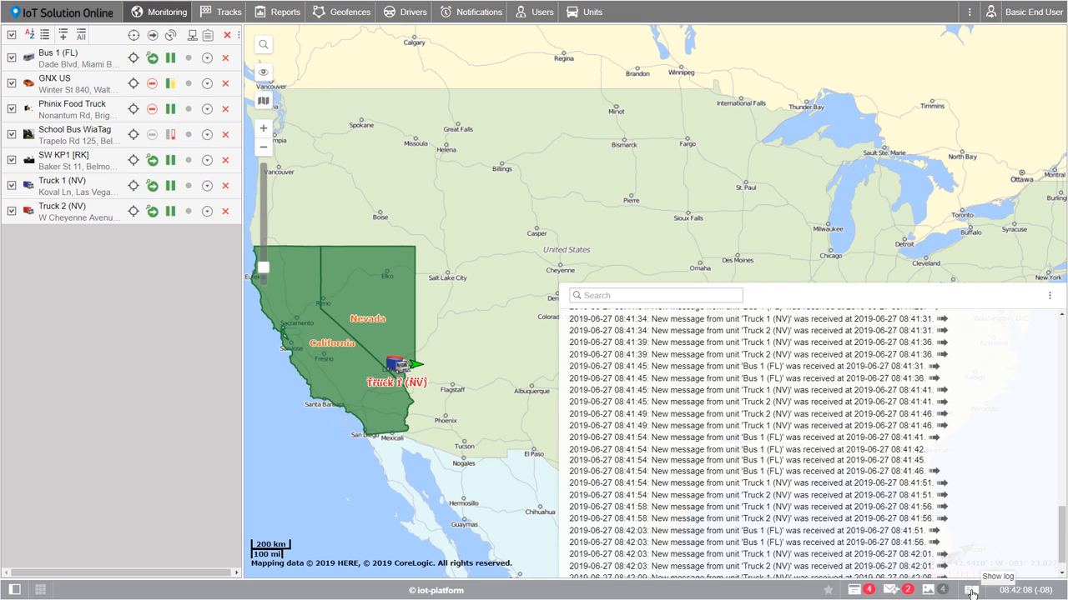
{"action": "left_click", "coordinate": [971, 593]}
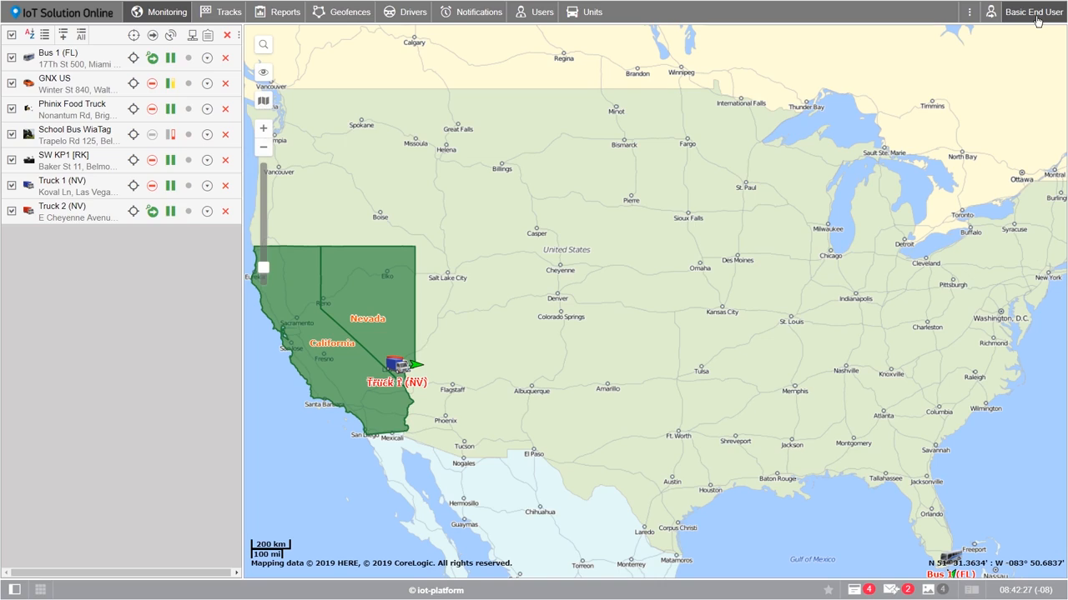
In User Settings keep English, set Central Time and United States, Canada daylight saving
{"action": "left_click", "coordinate": [1038, 21]}
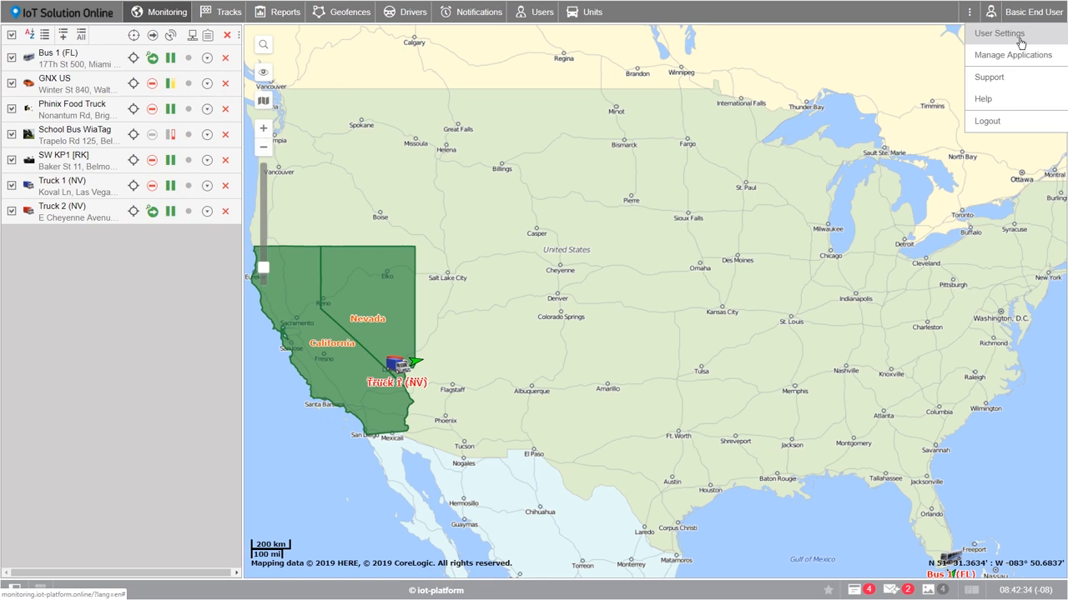
{"action": "left_click", "coordinate": [1019, 37]}
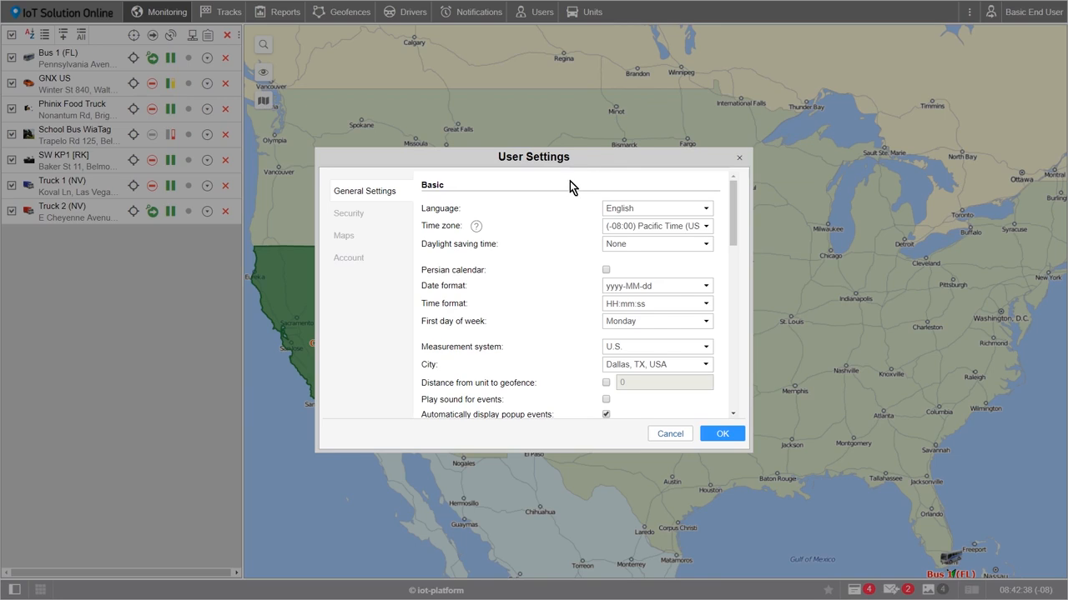
{"action": "left_click", "coordinate": [619, 209]}
{"action": "left_click", "coordinate": [627, 236]}
{"action": "left_click", "coordinate": [682, 229]}
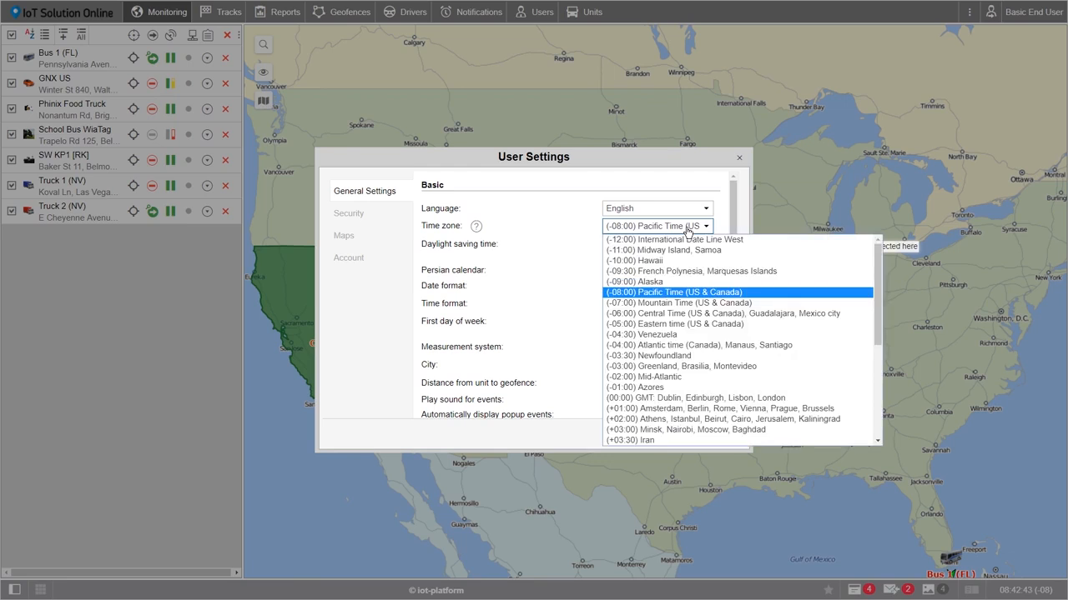
{"action": "left_click", "coordinate": [680, 313]}
{"action": "left_click", "coordinate": [683, 246]}
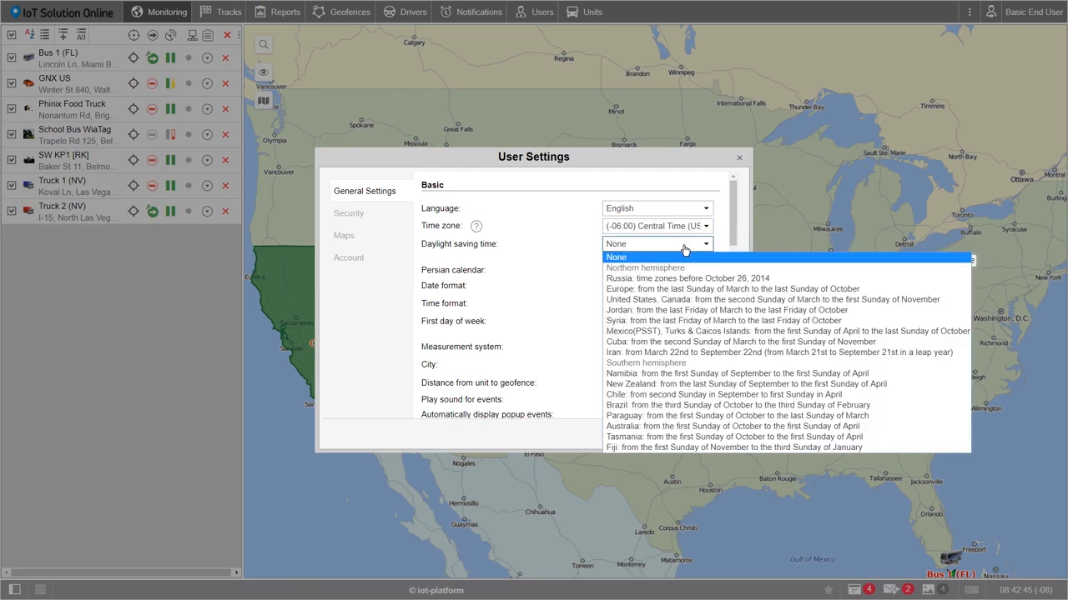
{"action": "left_click", "coordinate": [667, 303]}
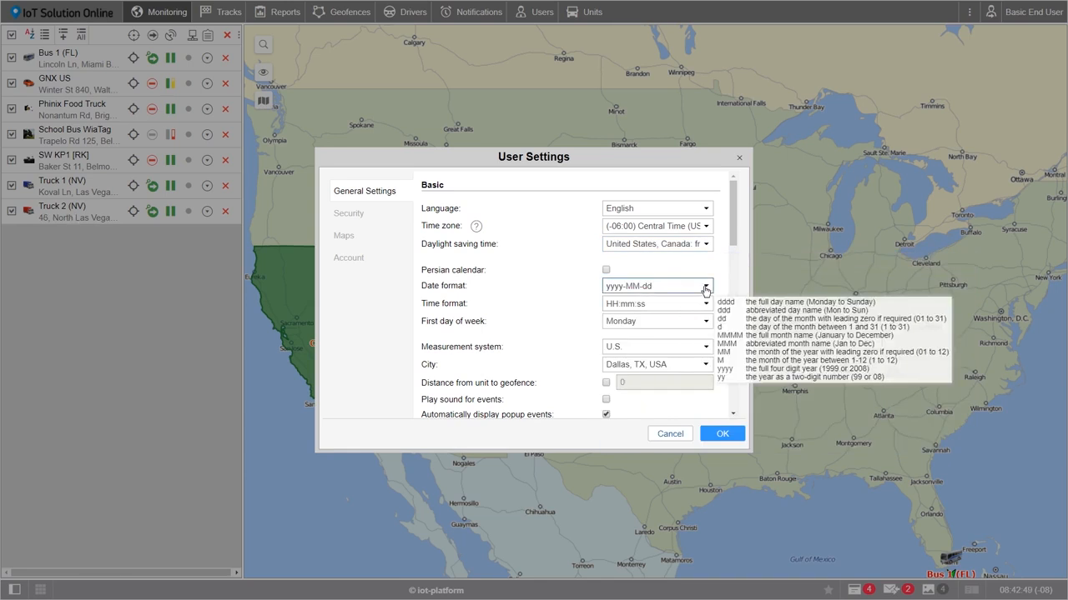
Set the date format to MMM dd yyyy and time format to hh:mm:ss tt
{"action": "left_click_drag", "start_coordinate": [686, 285], "coordinate": [604, 288]}
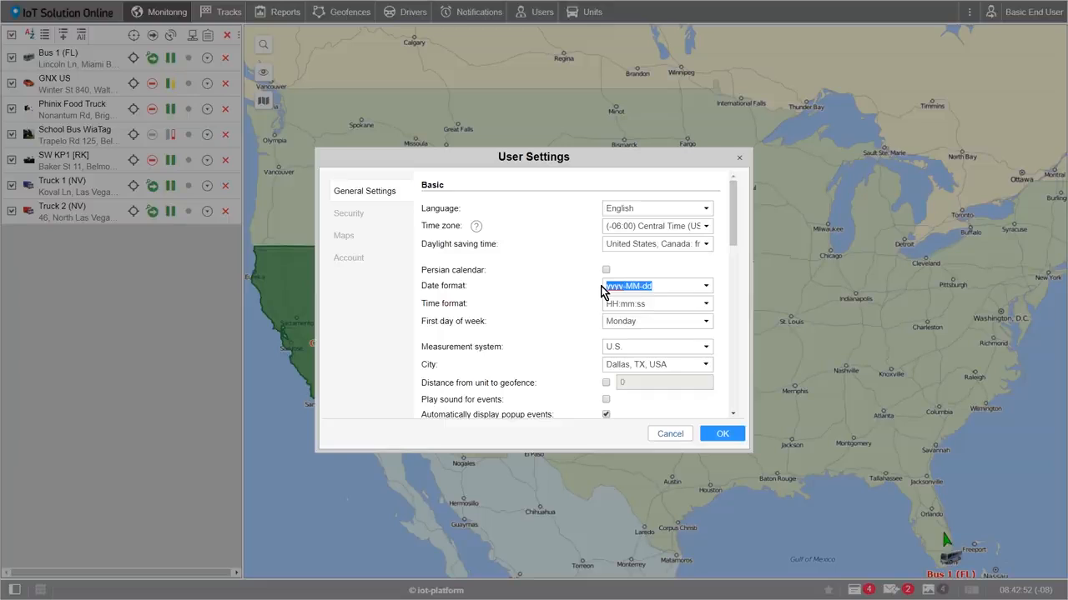
{"action": "type", "text": "MMM dd"}
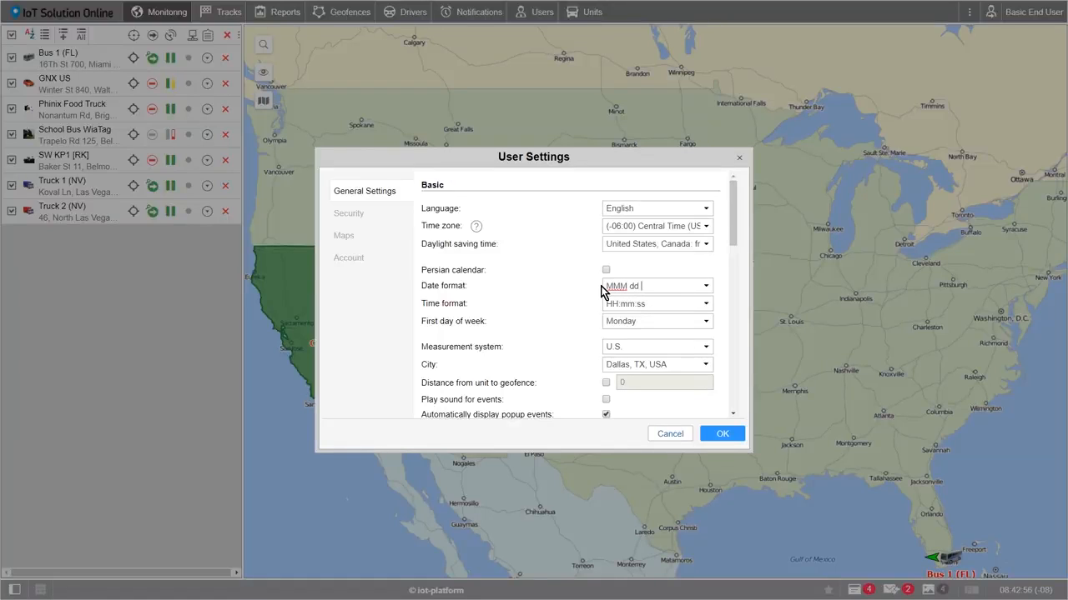
{"action": "type", "text": " yyyy"}
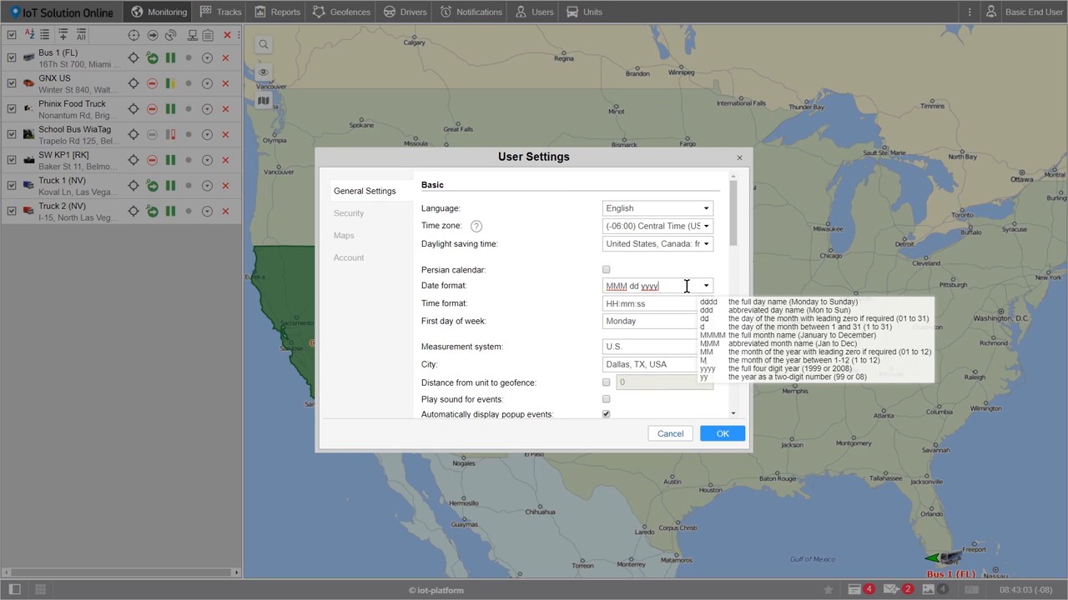
{"action": "left_click", "coordinate": [708, 289]}
{"action": "left_click", "coordinate": [707, 289]}
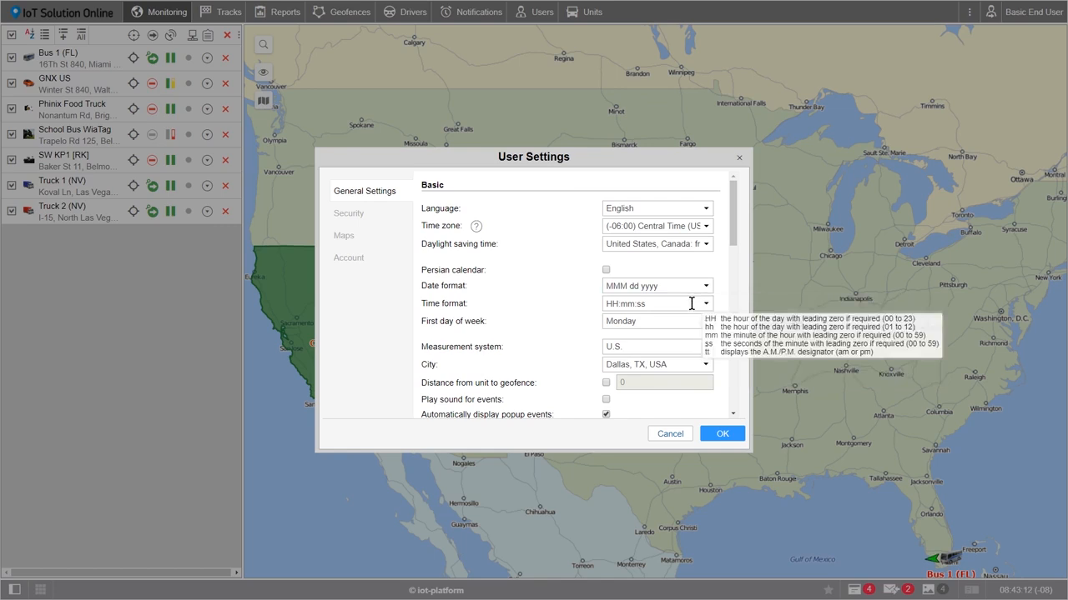
{"action": "left_click", "coordinate": [706, 305]}
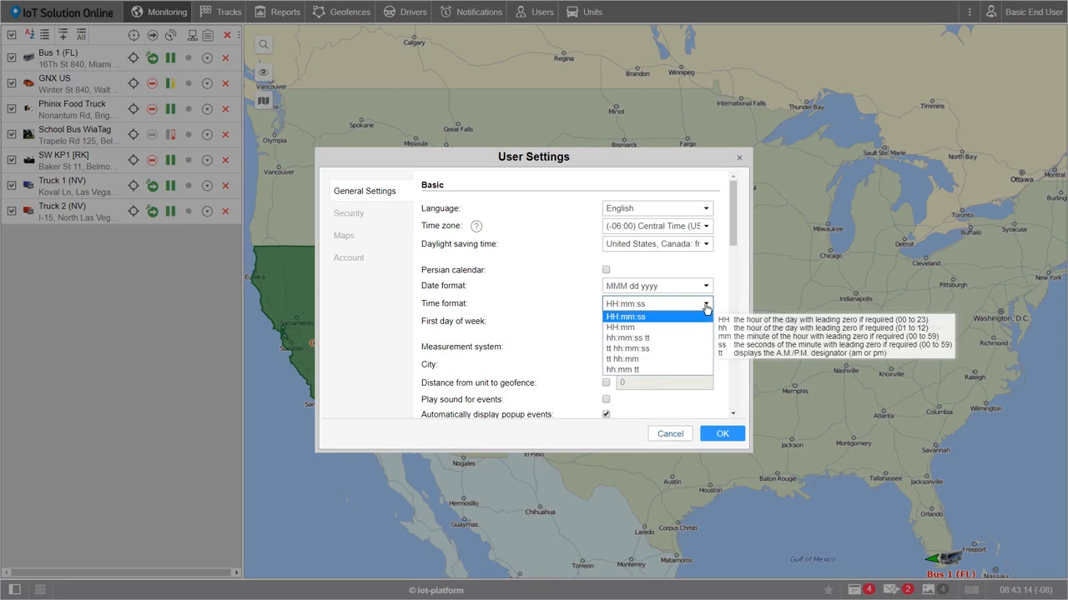
{"action": "left_click", "coordinate": [645, 342]}
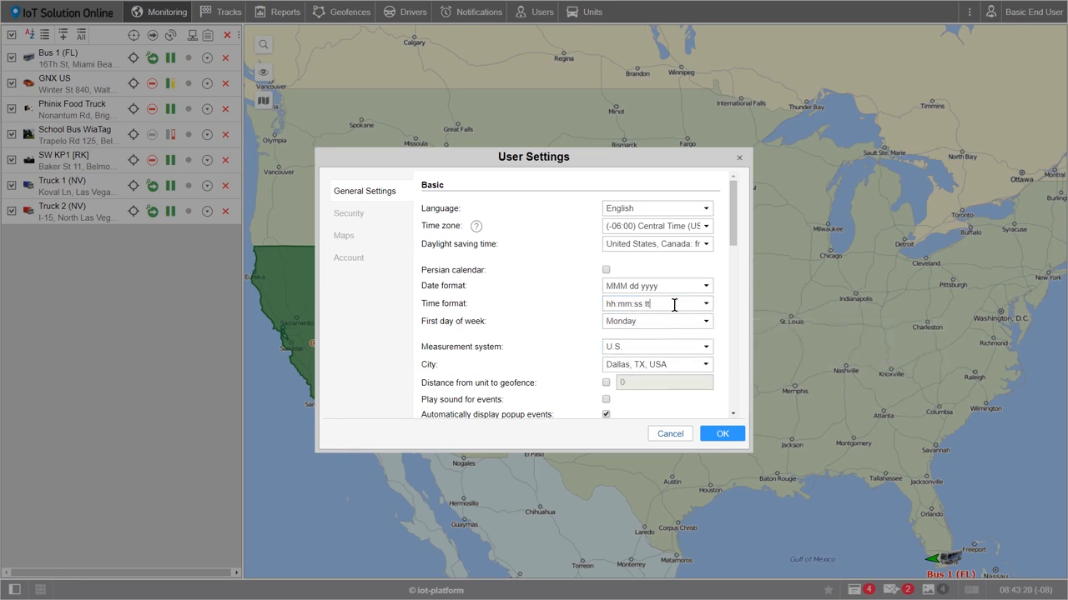
{"action": "left_click", "coordinate": [705, 304]}
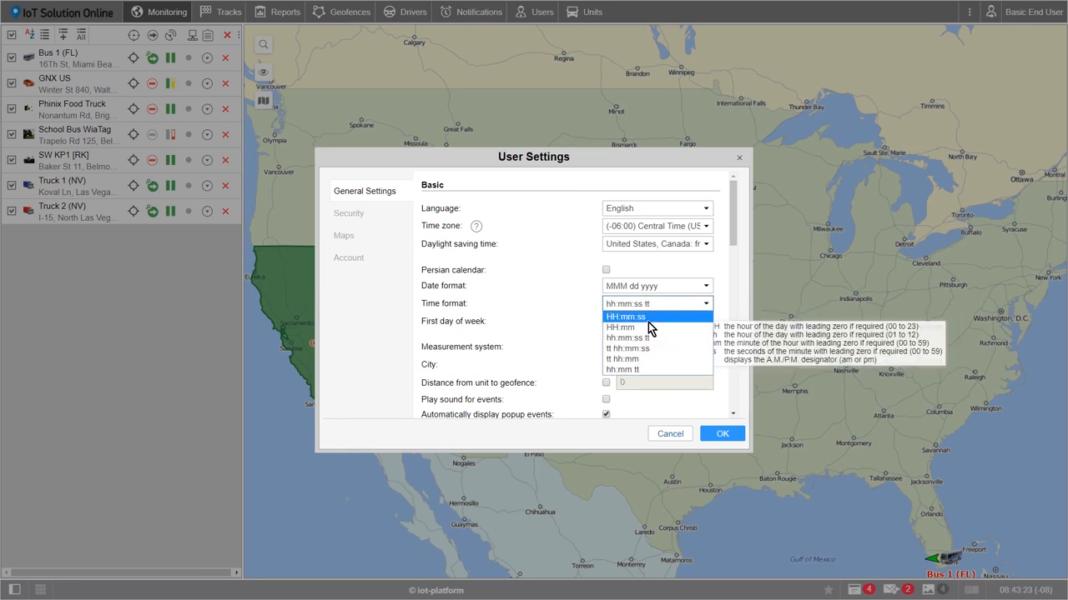
{"action": "left_click", "coordinate": [722, 316]}
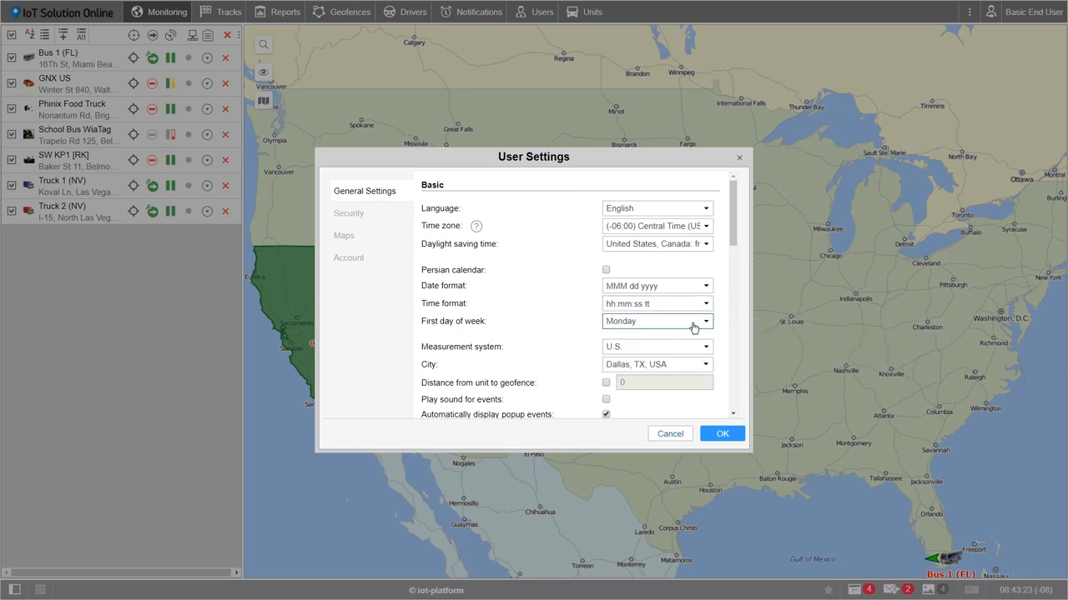
Make Sunday the first day of week, keeping U.S. units and Dallas, TX, USA
{"action": "left_click", "coordinate": [691, 326]}
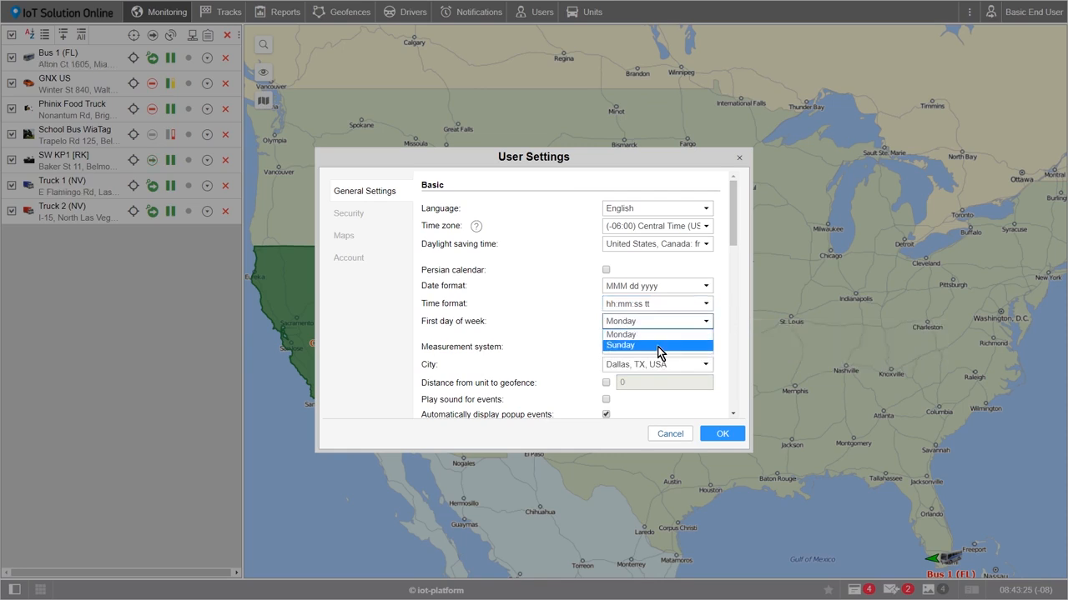
{"action": "left_click", "coordinate": [658, 345]}
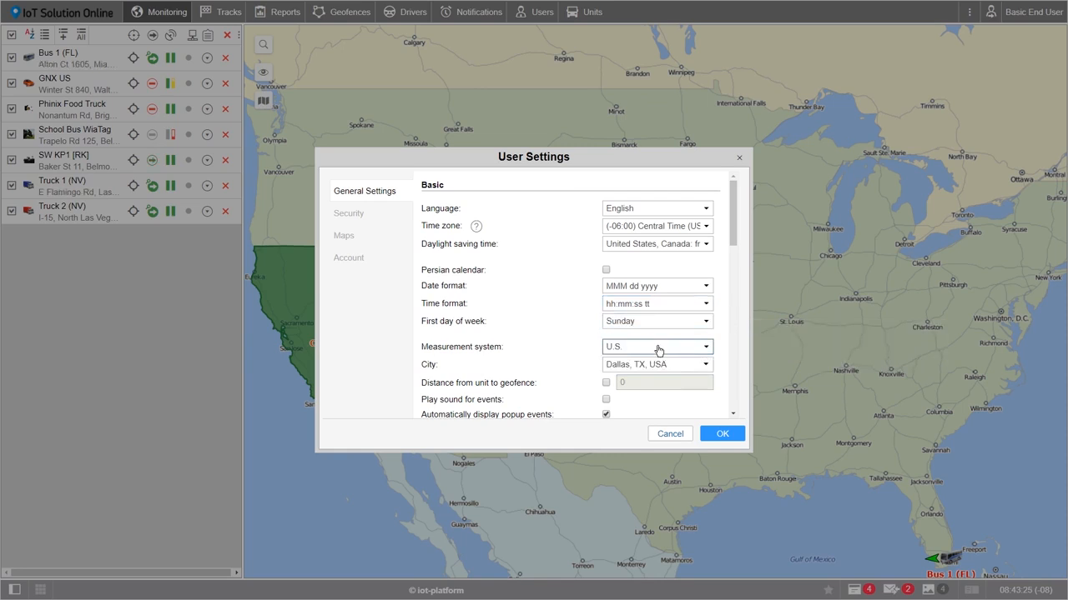
{"action": "left_click", "coordinate": [705, 348]}
{"action": "left_click", "coordinate": [679, 370]}
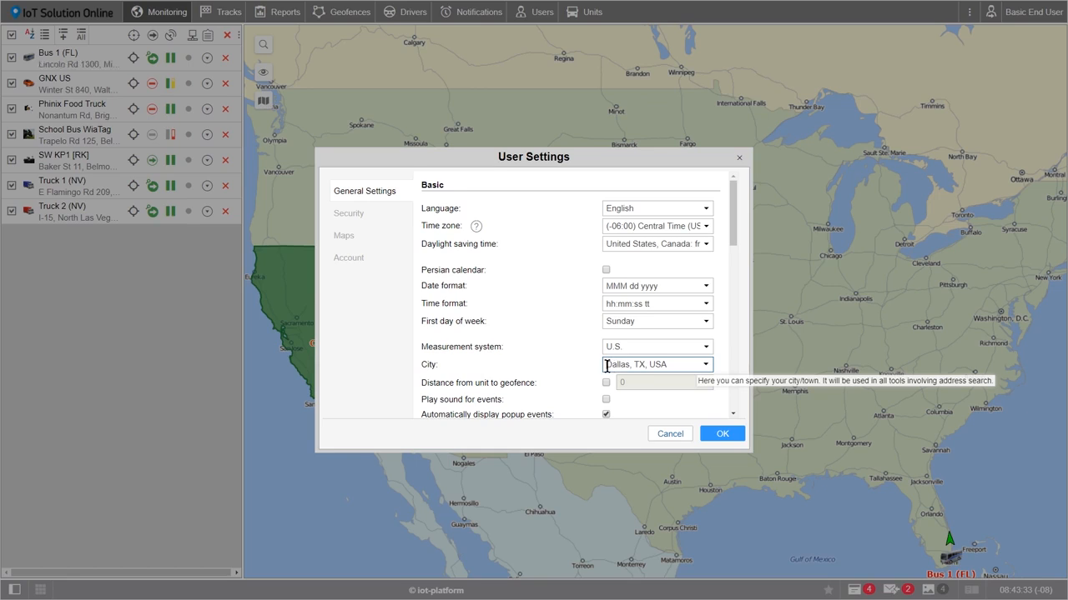
{"action": "left_click_drag", "start_coordinate": [606, 365], "coordinate": [668, 366]}
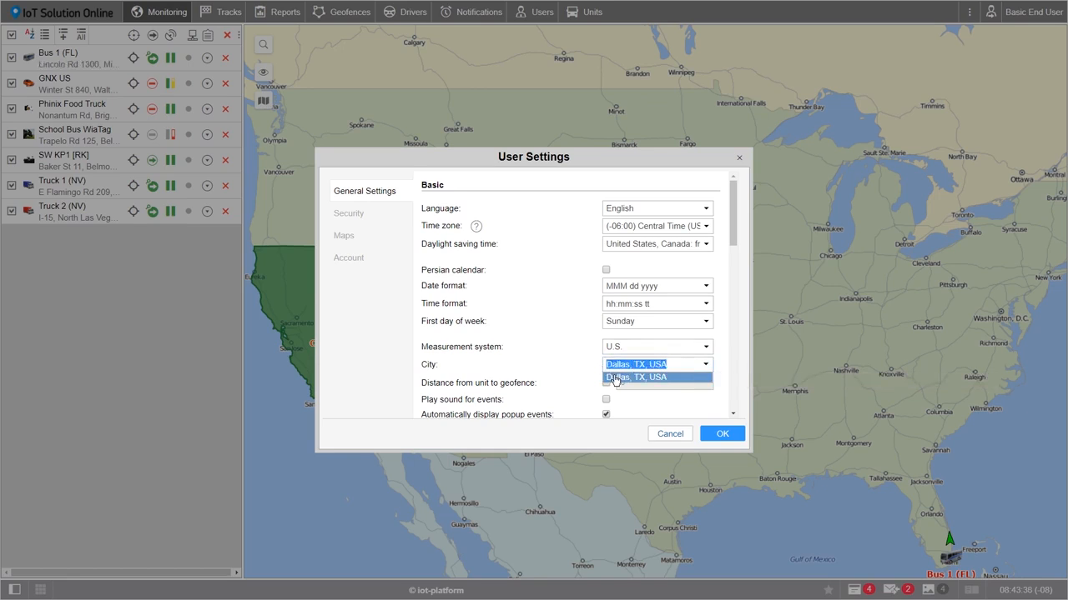
{"action": "left_click", "coordinate": [615, 378]}
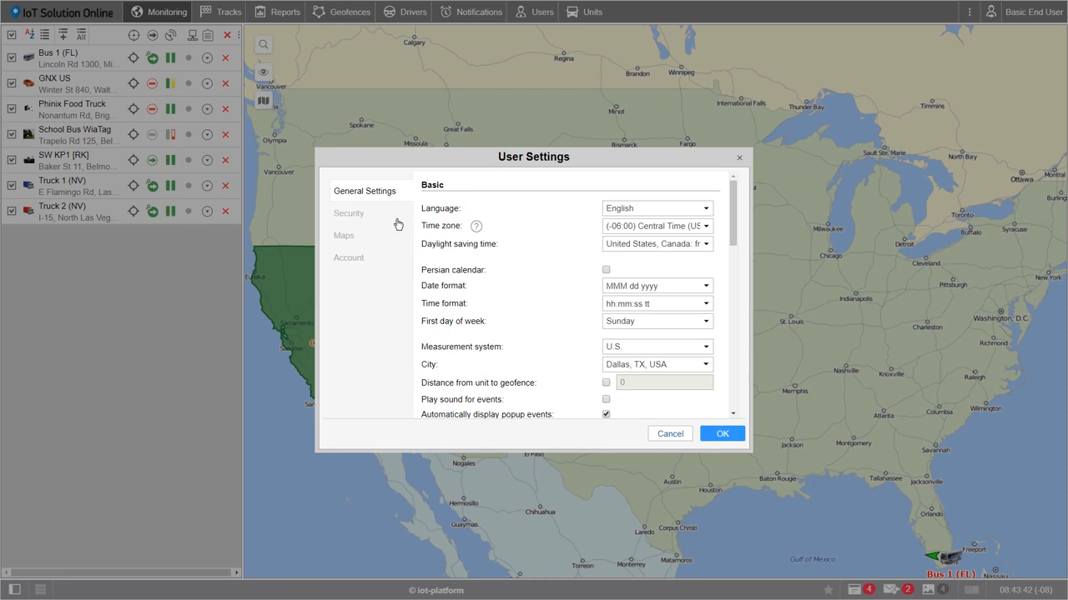
In the Maps settings, move House ahead of Street in the address format
{"action": "left_click", "coordinate": [350, 215]}
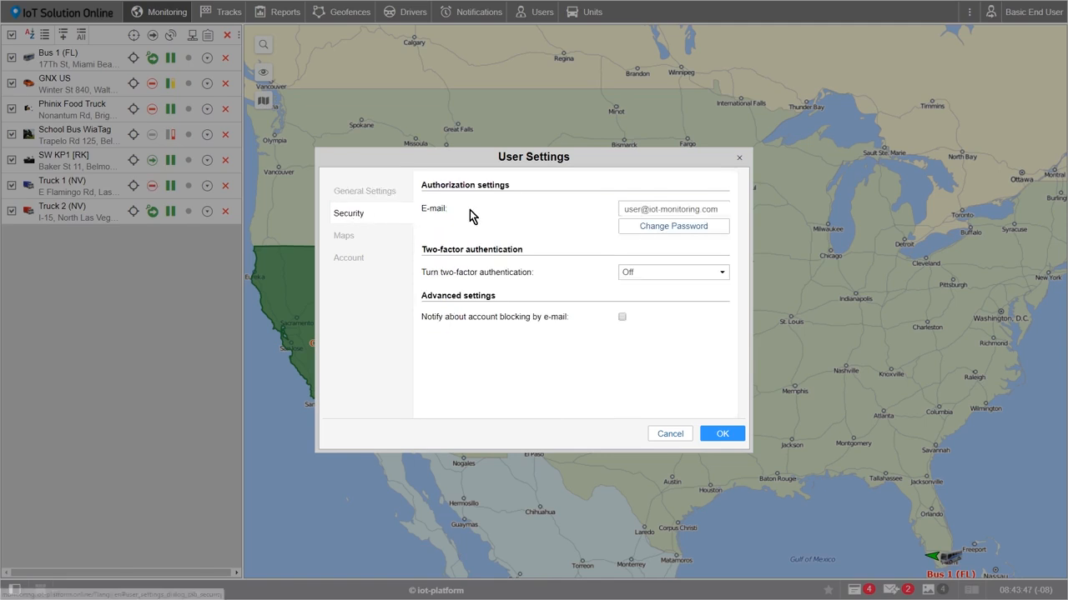
{"action": "left_click", "coordinate": [360, 242]}
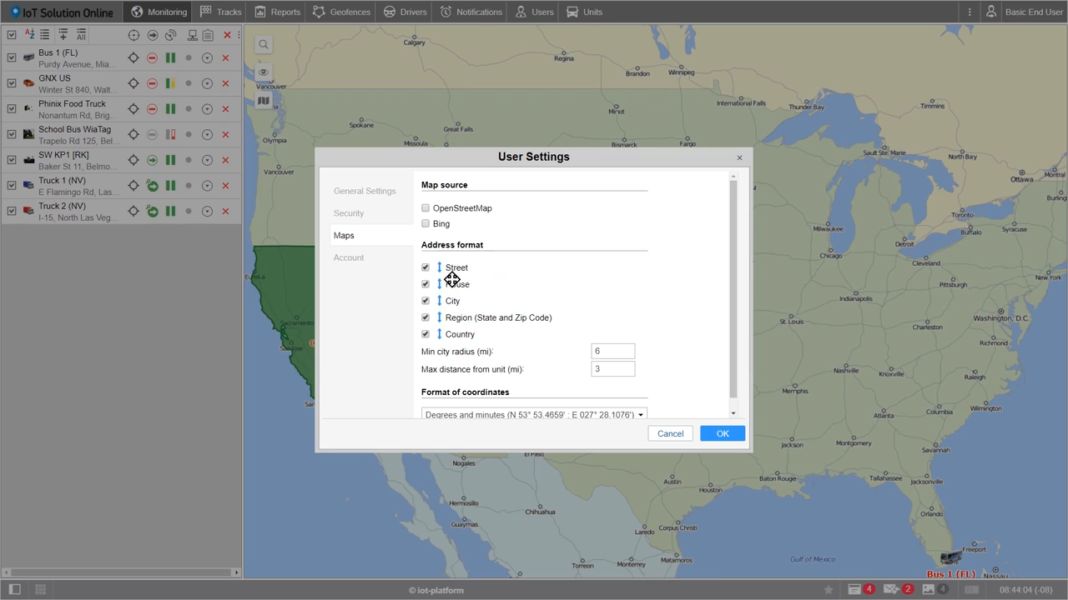
{"action": "scroll", "coordinate": [443, 292], "scroll_direction": "down", "scroll_amount": 1}
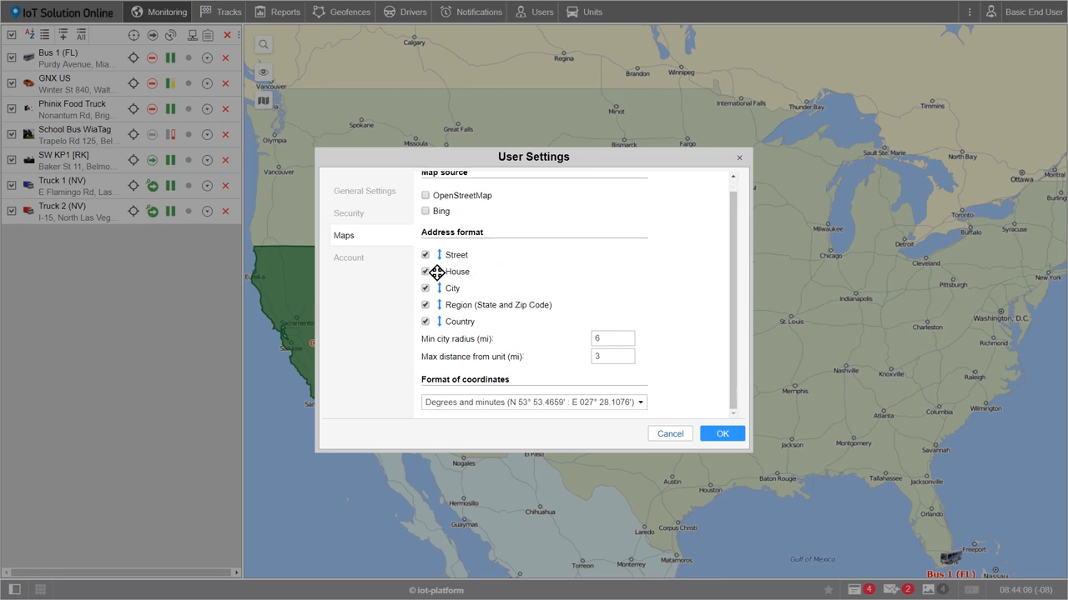
{"action": "mouse_move", "coordinate": [438, 271]}
{"action": "left_mouse_down"}
{"action": "mouse_move", "coordinate": [436, 255]}
{"action": "mouse_move", "coordinate": [439, 272]}
{"action": "left_mouse_up"}
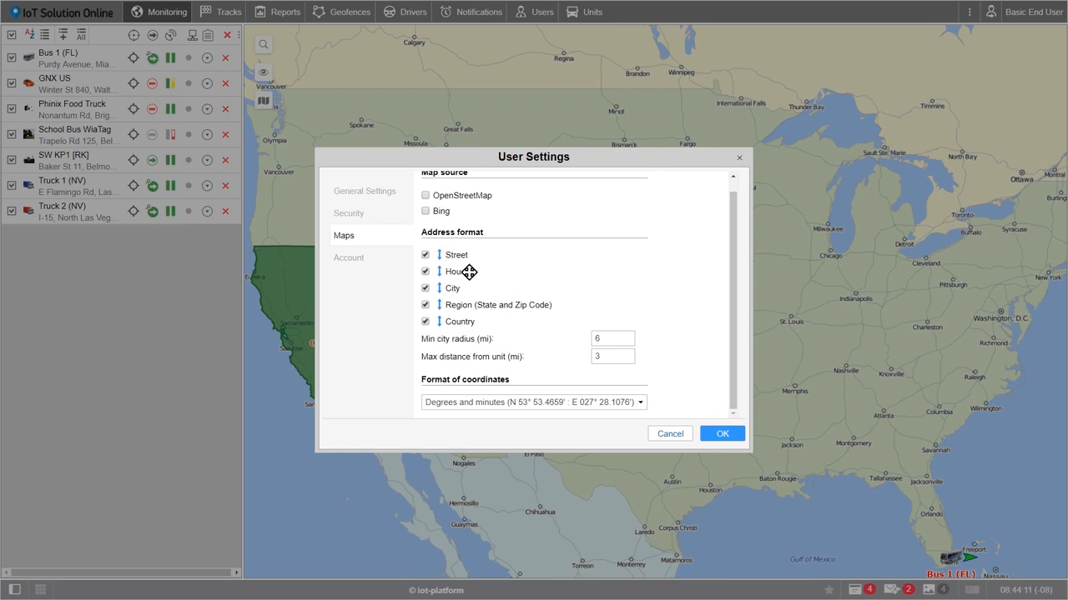
{"action": "left_click_drag", "start_coordinate": [438, 272], "coordinate": [438, 255]}
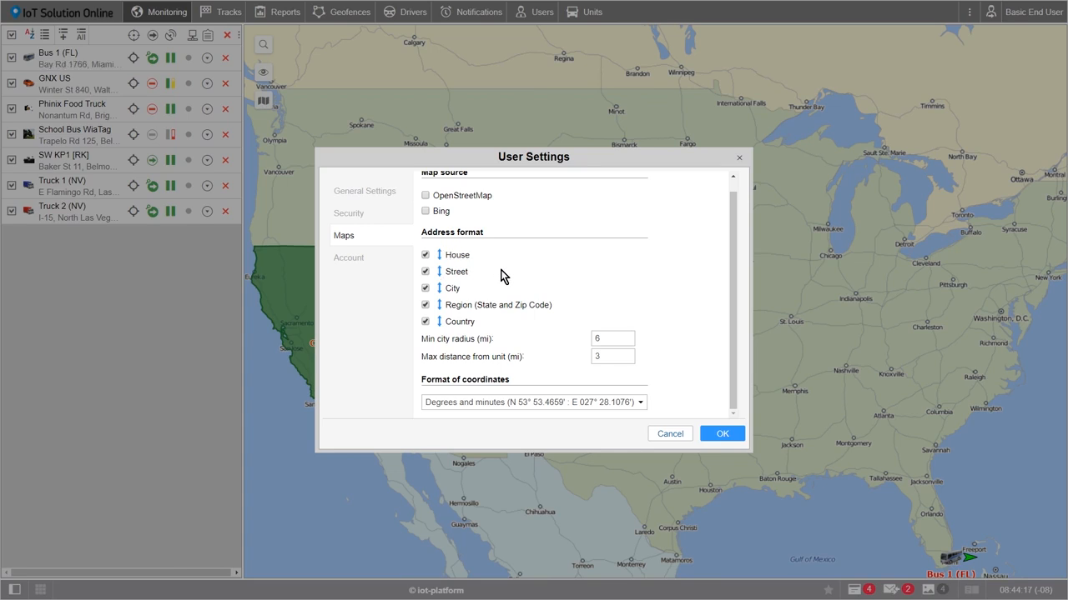
Exclude Country from displayed addresses and save the user settings
{"action": "left_click", "coordinate": [425, 322]}
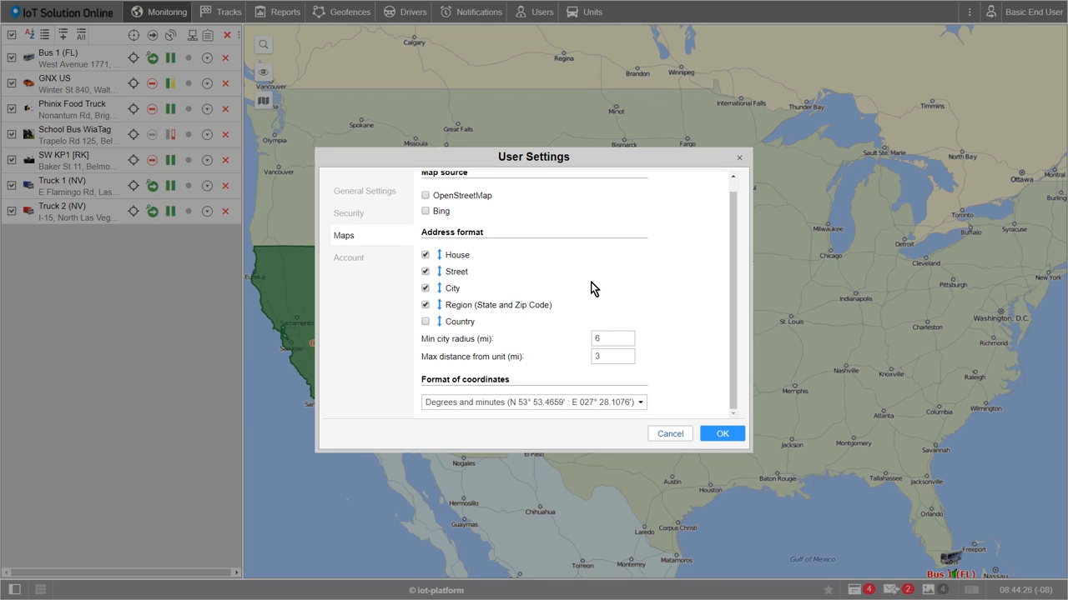
{"action": "scroll", "coordinate": [579, 292], "scroll_direction": "up", "scroll_amount": 1}
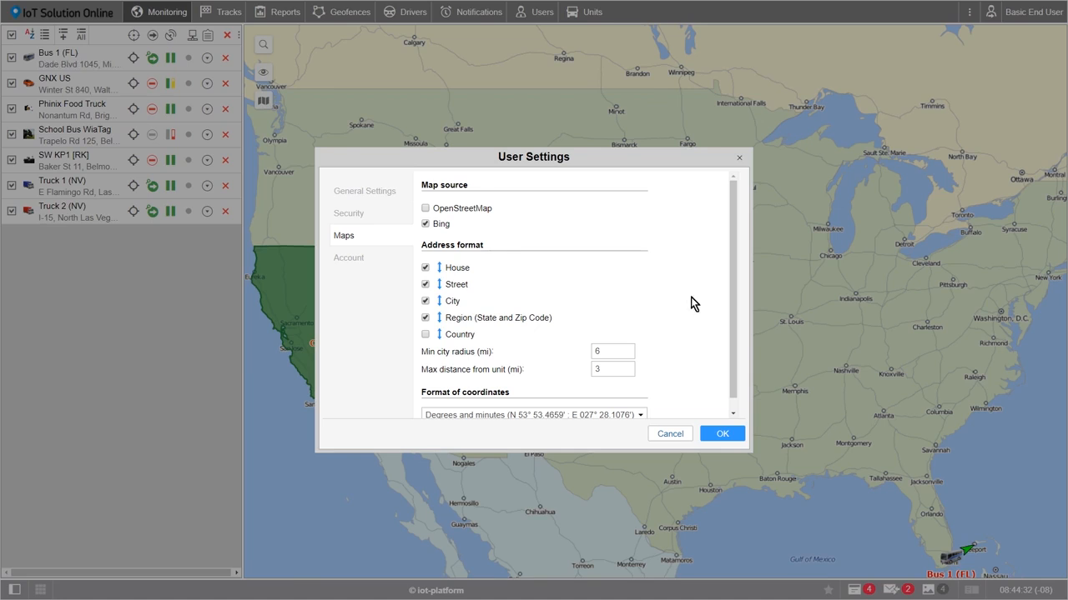
{"action": "left_click", "coordinate": [722, 428]}
Confirm the page reload and switch the base map to Bing Road
{"action": "left_click", "coordinate": [584, 64]}
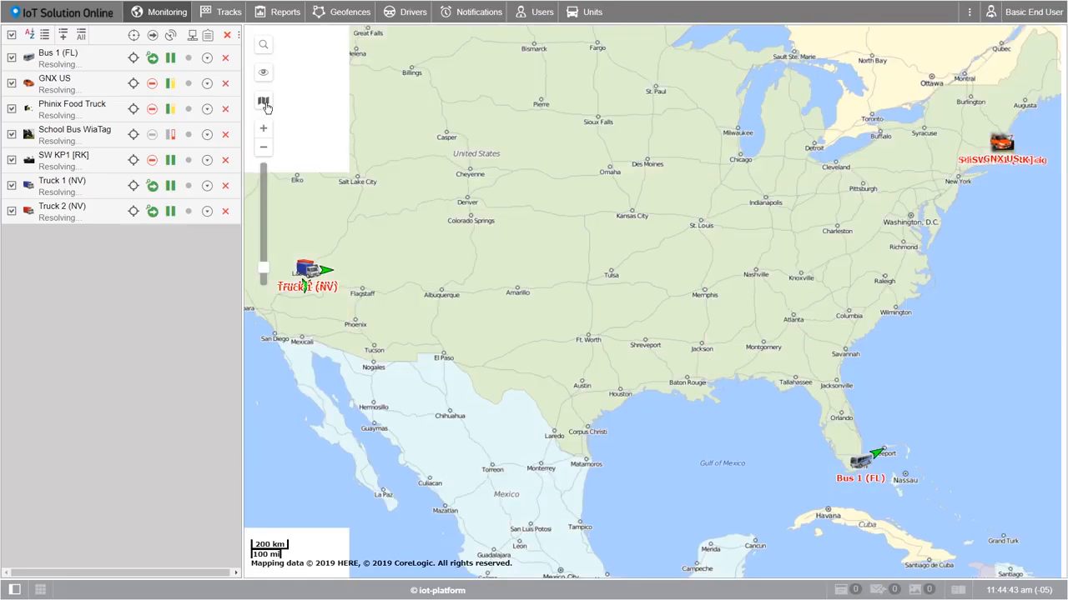
{"action": "mouse_move", "coordinate": [267, 107]}
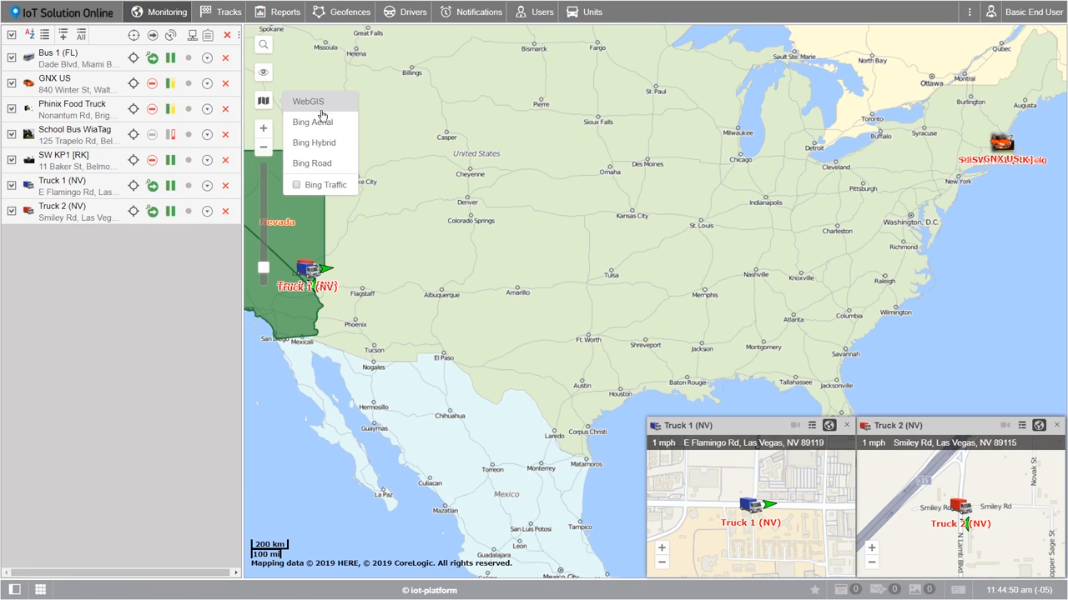
{"action": "left_click", "coordinate": [306, 173]}
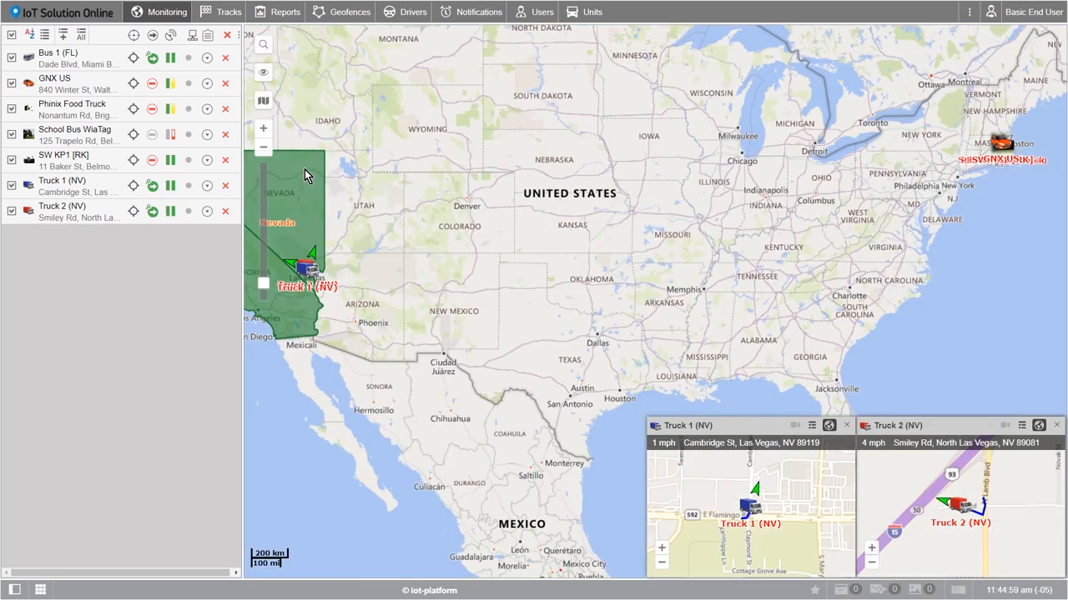
{"action": "left_click", "coordinate": [265, 47]}
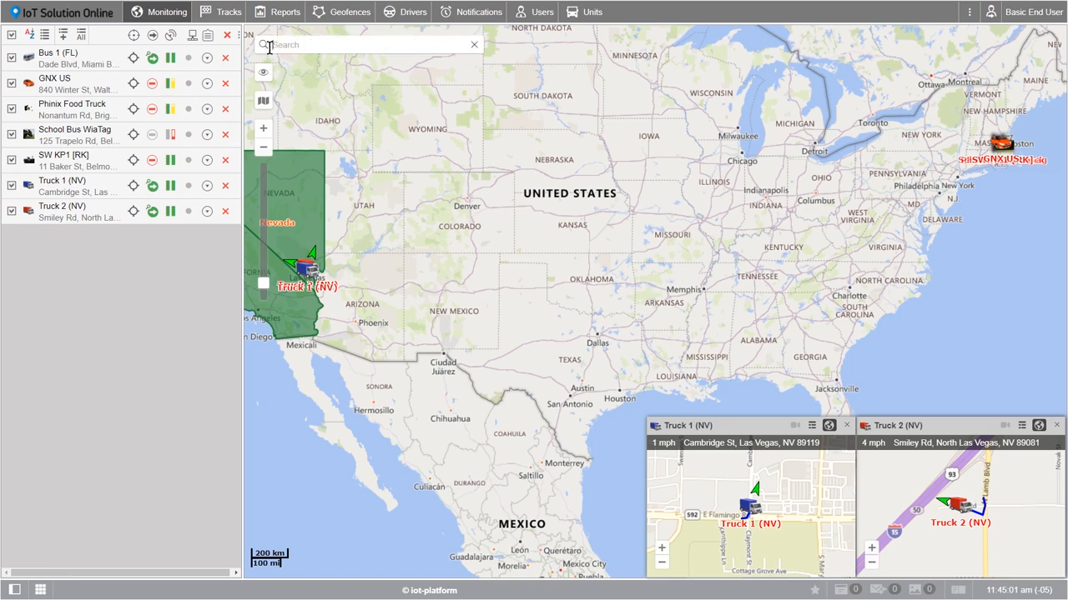
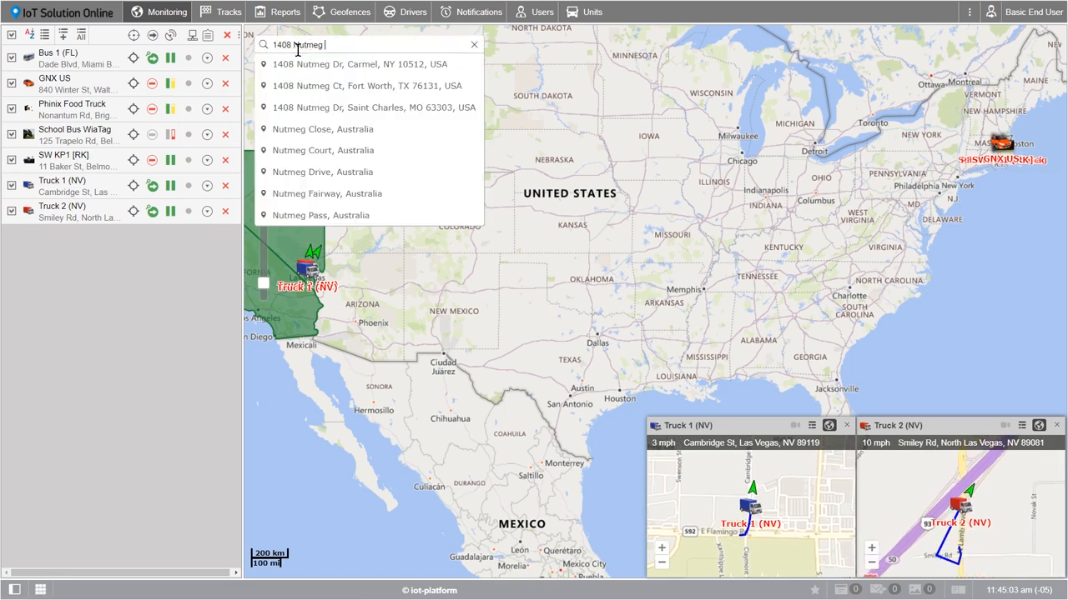
{"action": "left_click", "coordinate": [322, 87]}
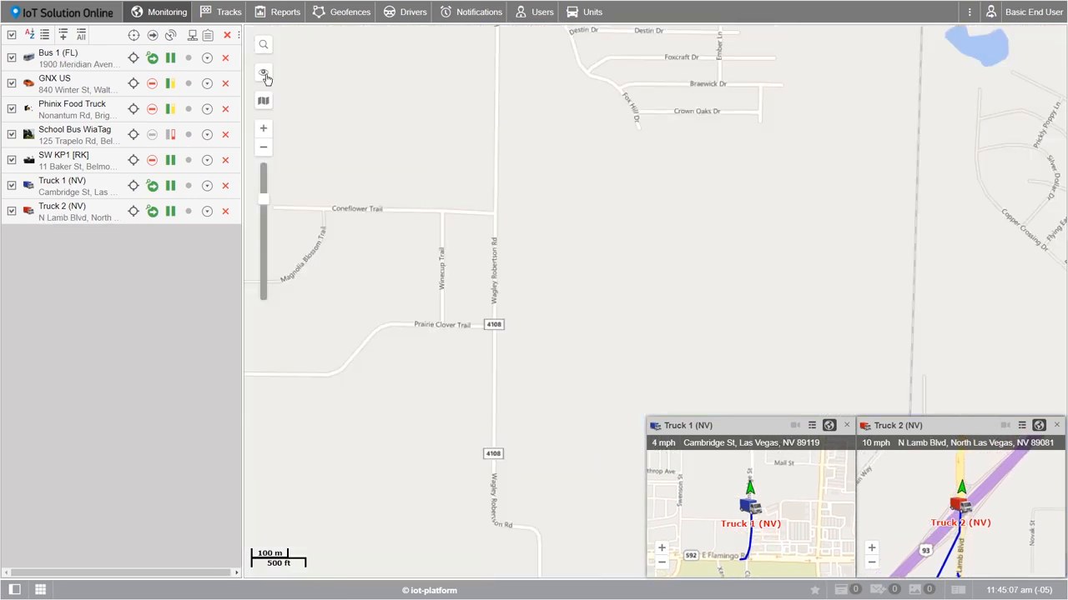
Toggle the Monitoring and Tracks map layers, ending with Monitoring hidden
{"action": "mouse_move", "coordinate": [266, 79]}
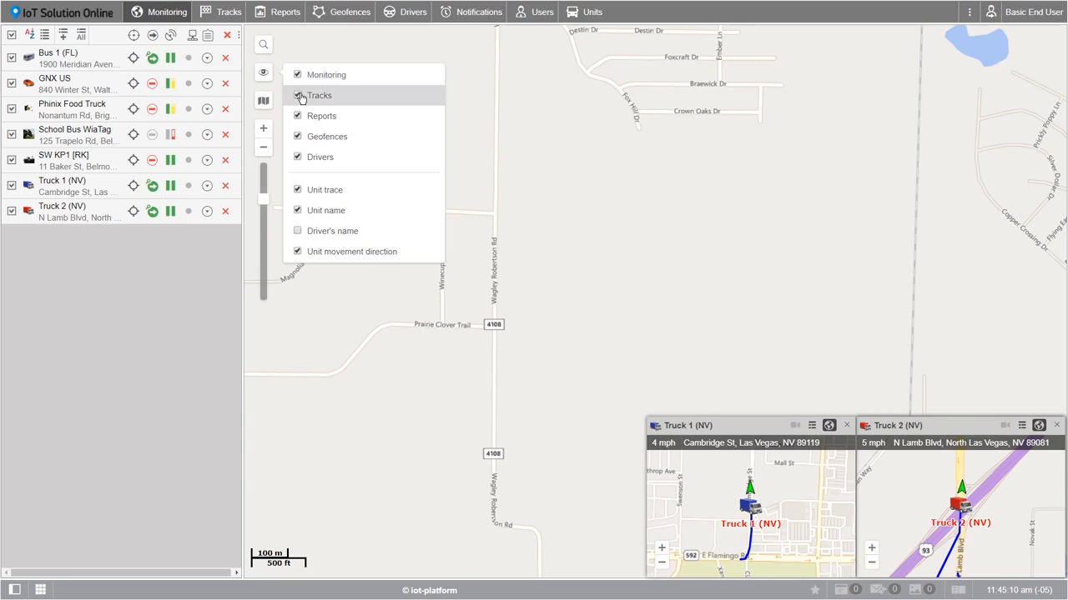
{"action": "left_click", "coordinate": [298, 75]}
{"action": "left_click", "coordinate": [297, 95]}
{"action": "left_click", "coordinate": [298, 79]}
{"action": "left_click", "coordinate": [298, 98]}
{"action": "left_click", "coordinate": [298, 82]}
{"action": "left_click", "coordinate": [299, 97]}
{"action": "left_click", "coordinate": [299, 76]}
{"action": "left_click", "coordinate": [299, 96]}
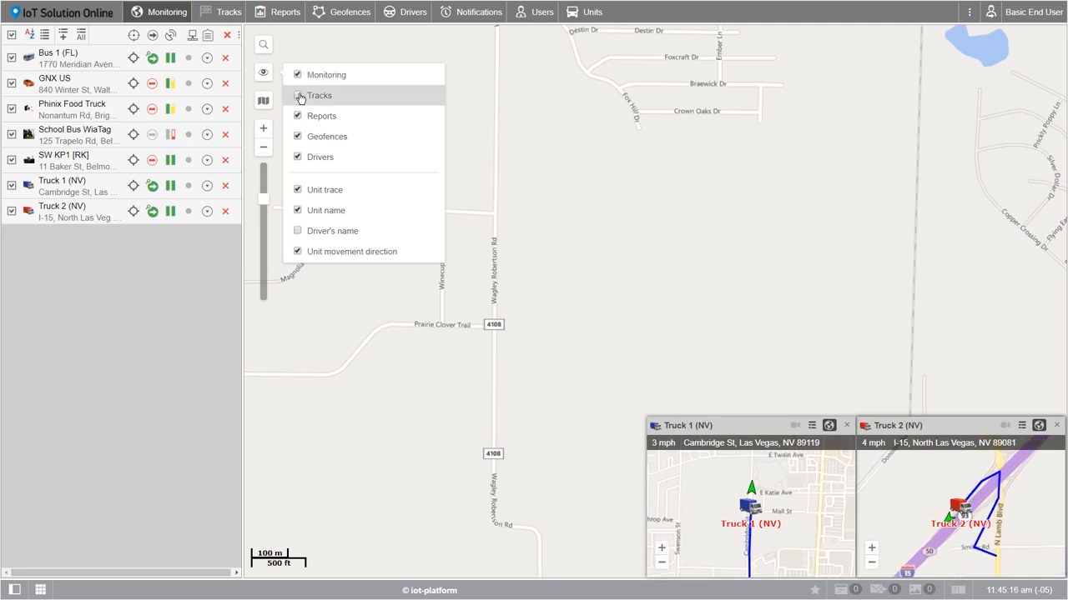
{"action": "left_click", "coordinate": [298, 75]}
{"action": "scroll", "coordinate": [372, 140], "scroll_direction": "down", "scroll_amount": 12}
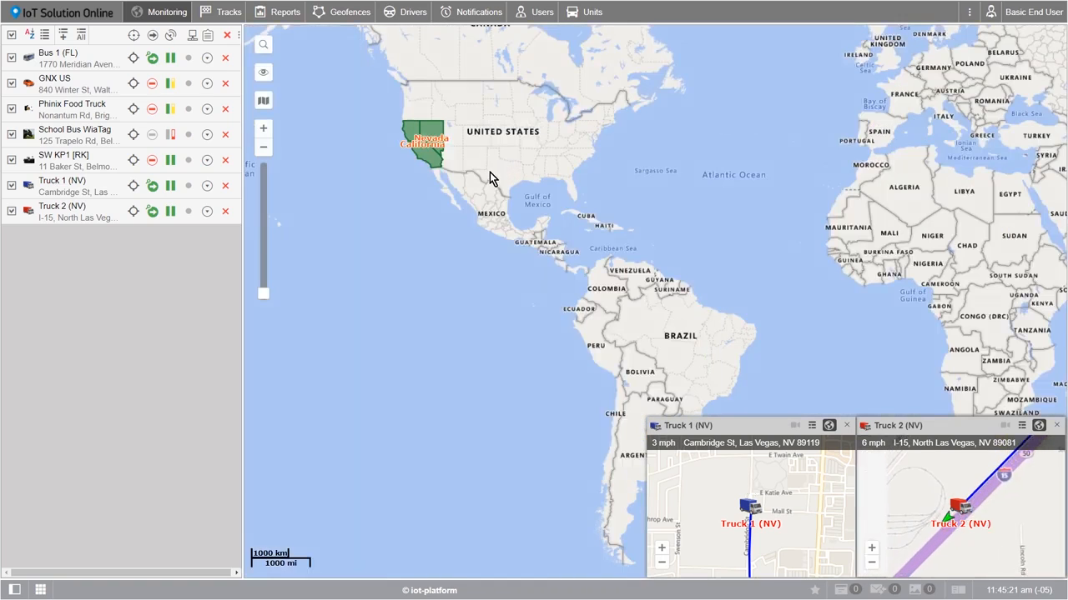
Zoom from the world view to North America at street level and centre on Bus 1 (FL)
{"action": "left_click_drag", "start_coordinate": [469, 155], "coordinate": [481, 173]}
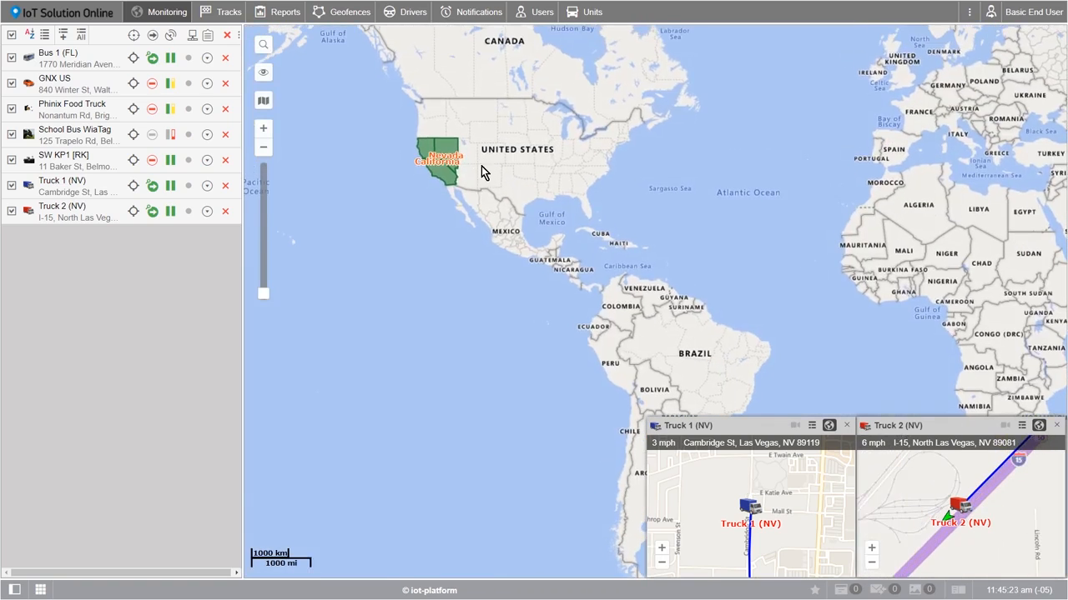
{"action": "left_click", "coordinate": [264, 130]}
{"action": "left_click_drag", "start_coordinate": [415, 157], "coordinate": [544, 358]}
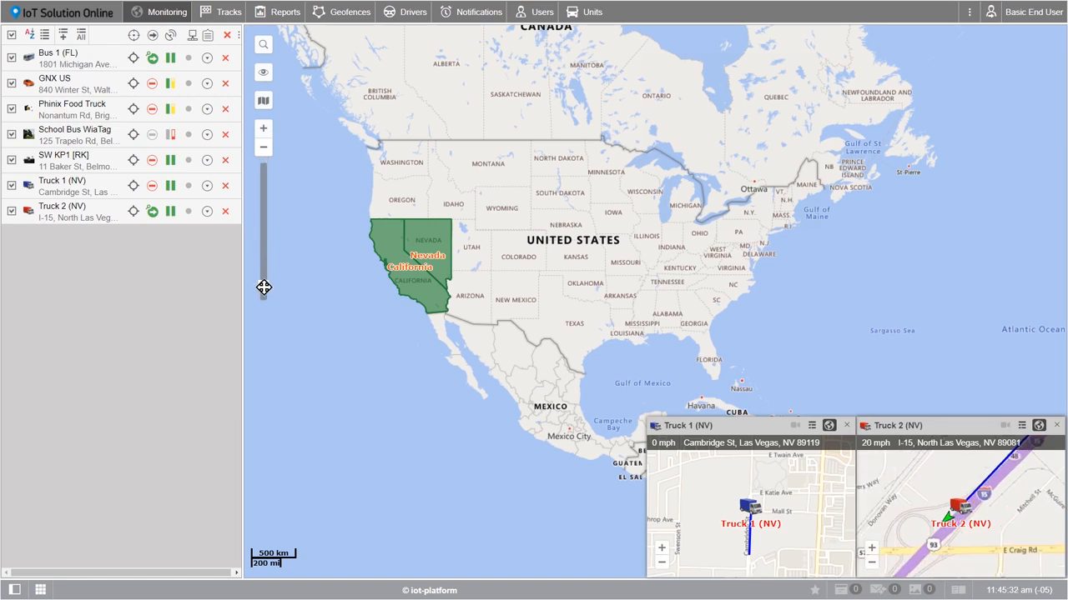
{"action": "left_click_drag", "start_coordinate": [263, 287], "coordinate": [262, 179]}
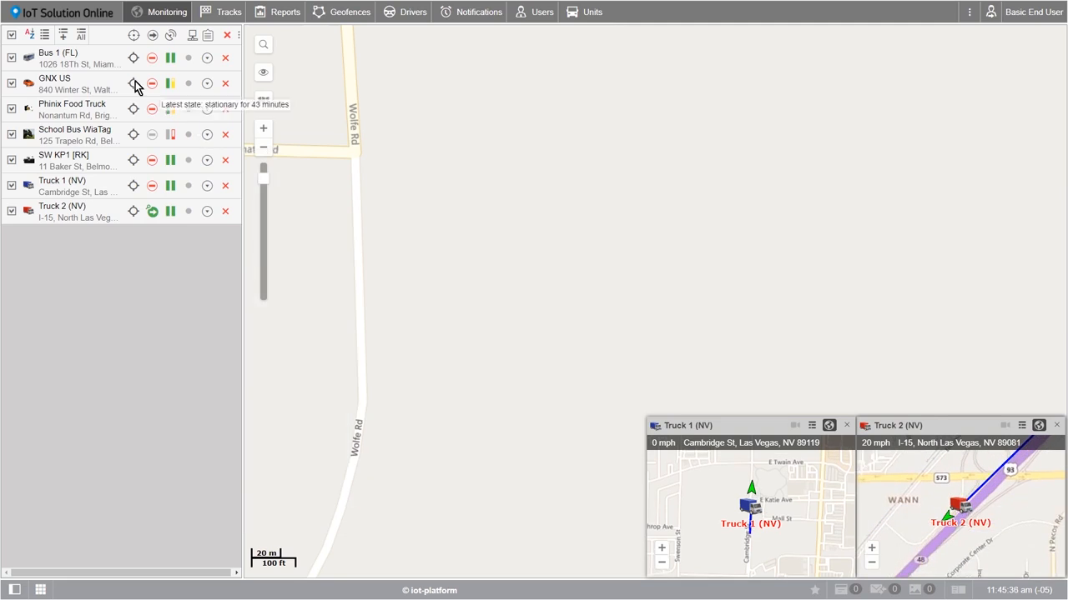
{"action": "left_click", "coordinate": [60, 60]}
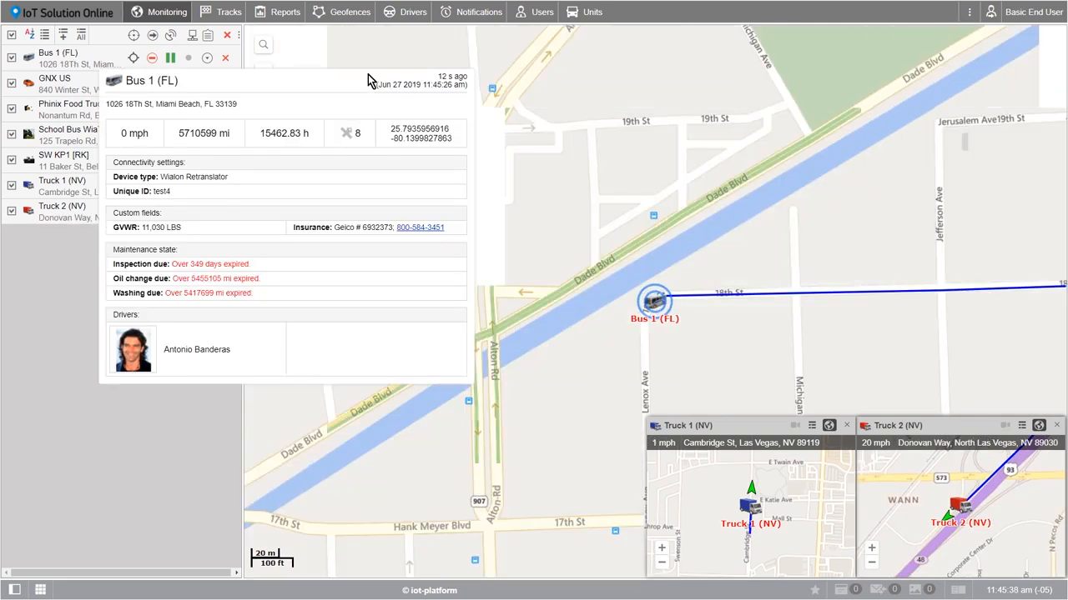